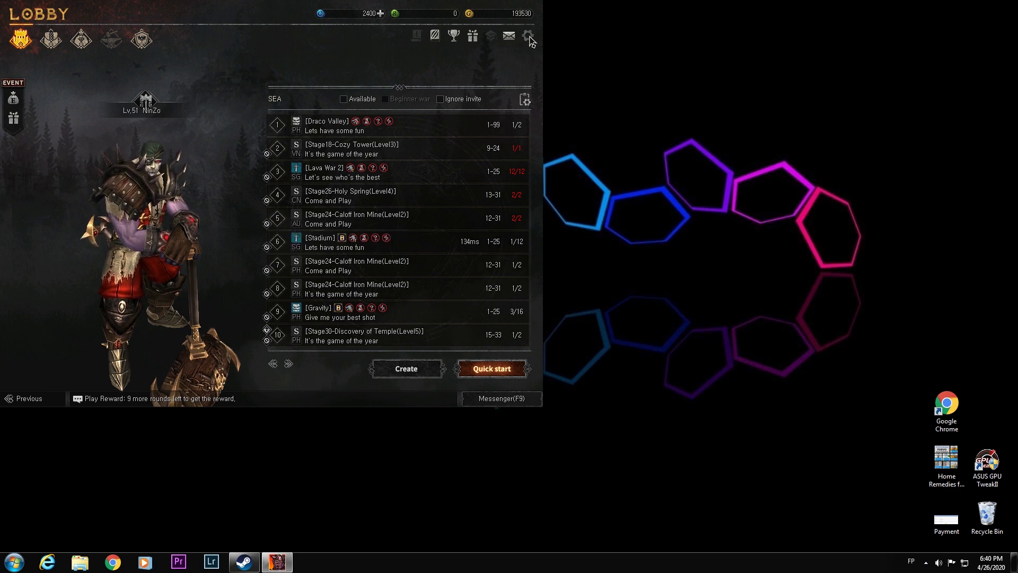
Step: Check the game's available screen resolutions, closing the options without changes
left_click(529, 37)
left_click(341, 143)
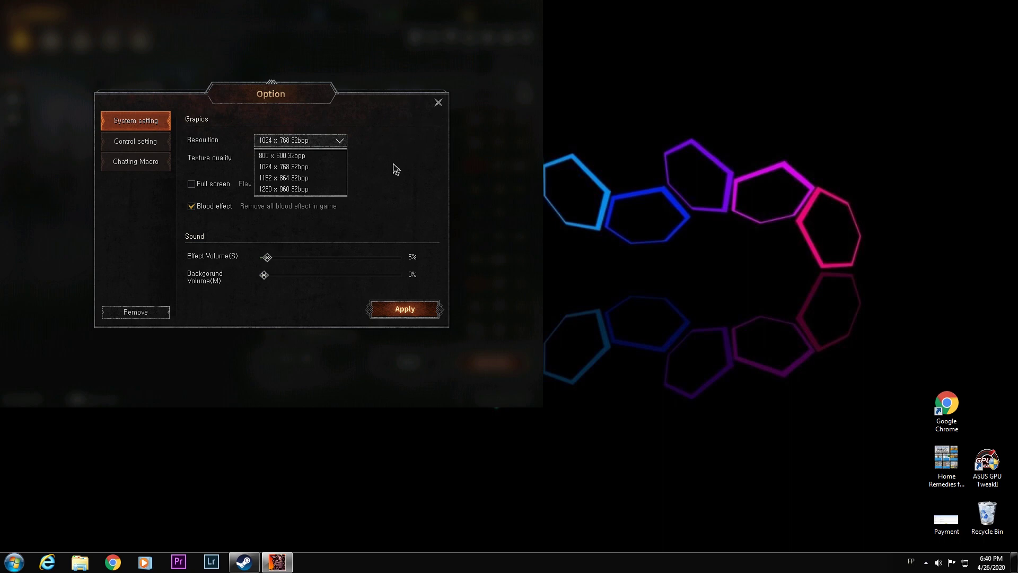
left_click(438, 103)
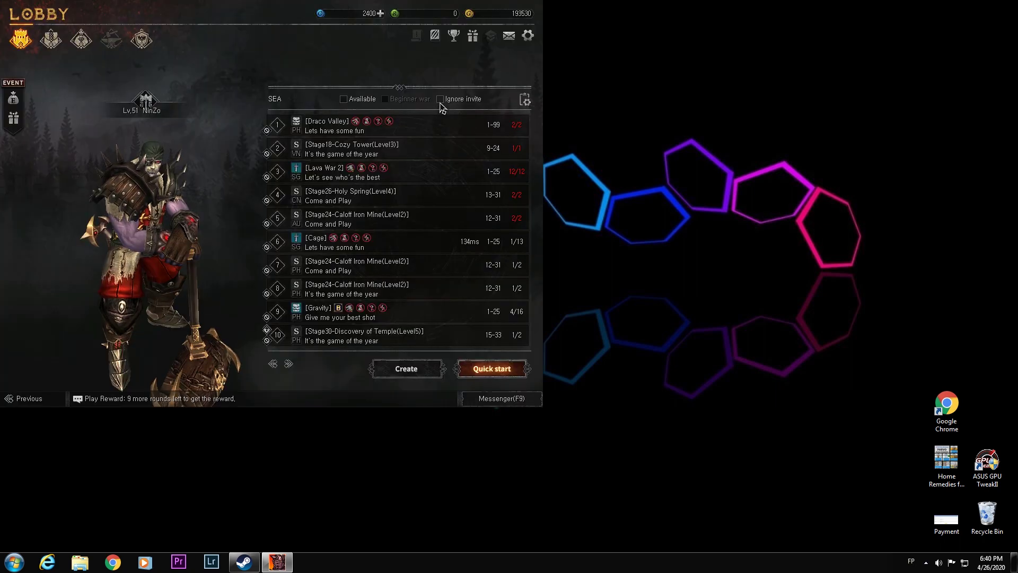
Step: Back out through character selection and the server list, quit Rakion, and restore Steam
left_click(37, 401)
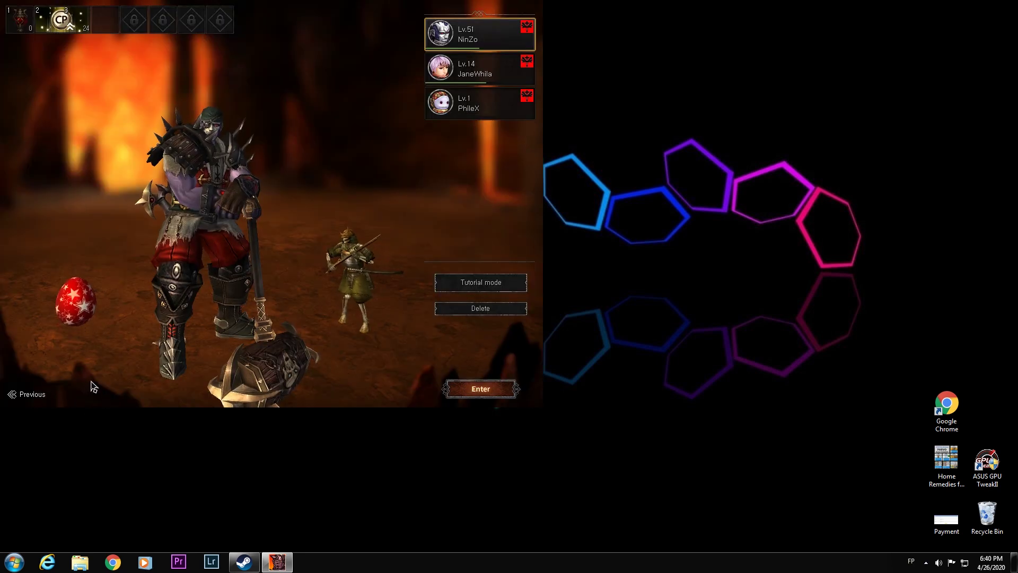
key("Escape")
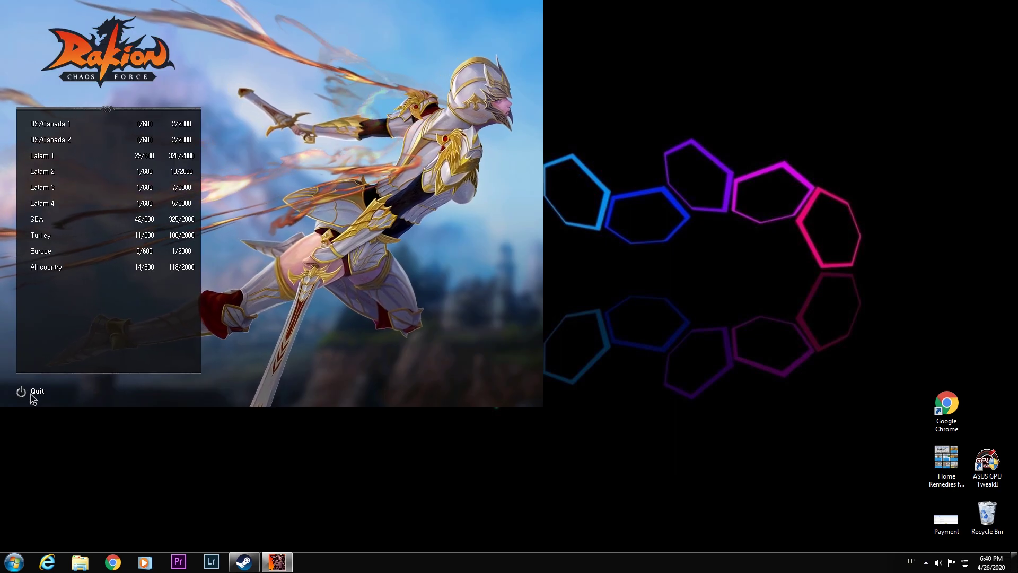
left_click(33, 392)
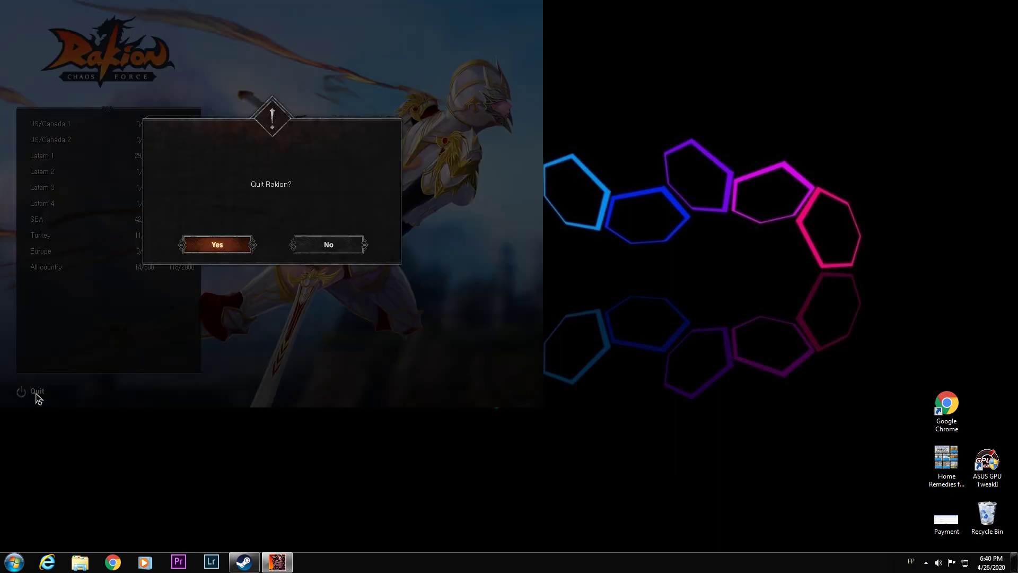
left_click(217, 249)
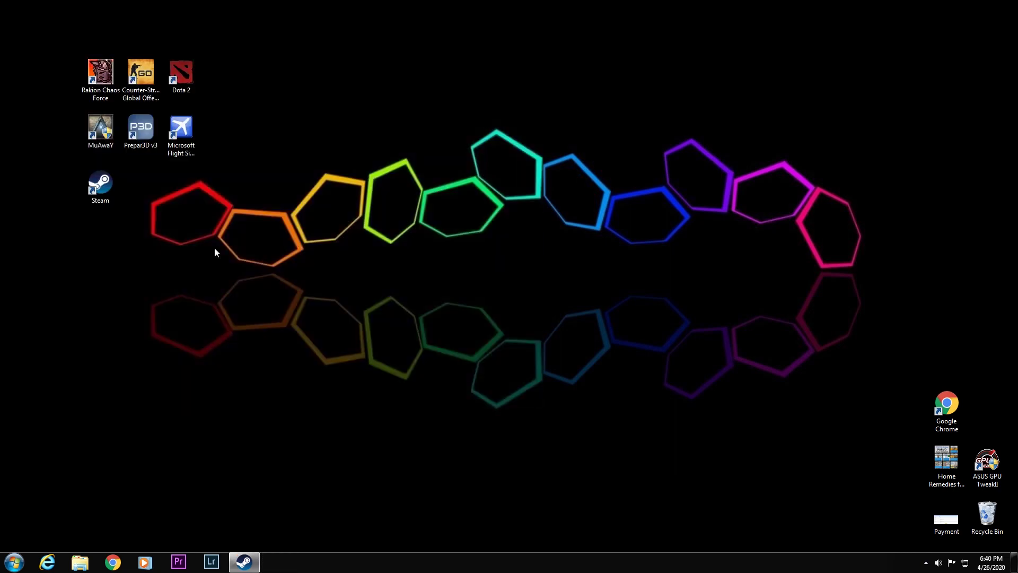
mouse_move(252, 566)
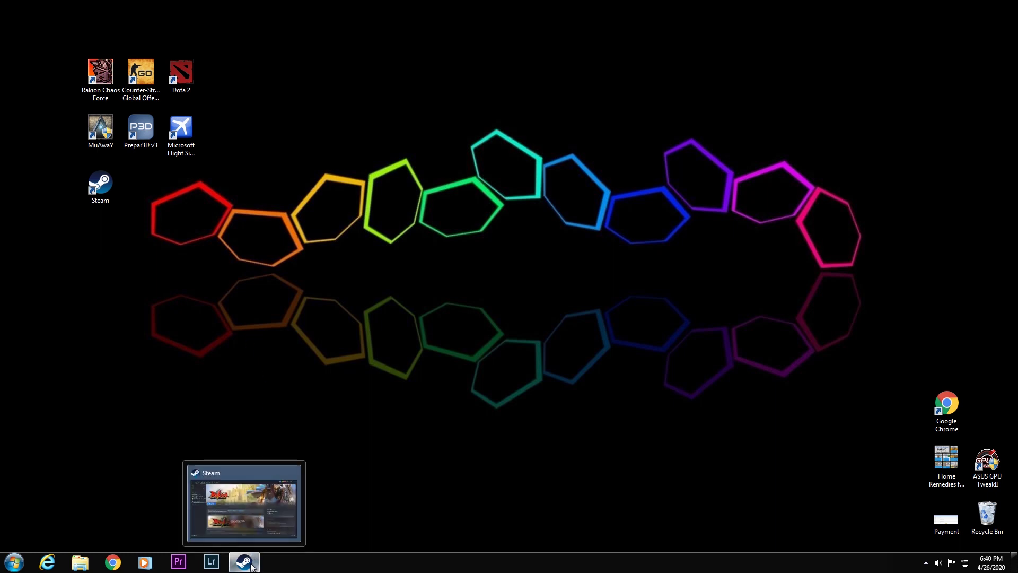
left_click(252, 566)
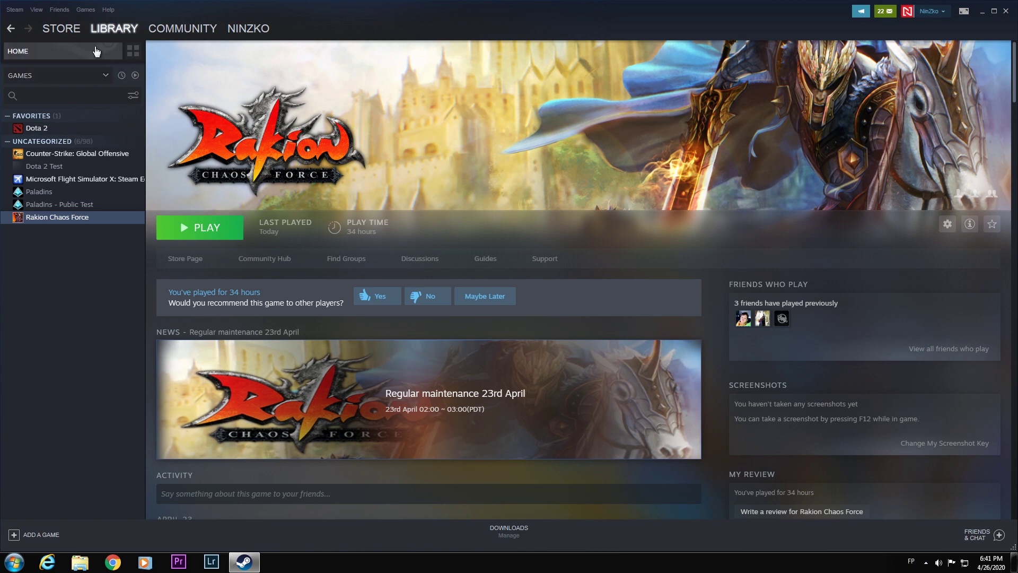
Step: Open Properties for Rakion Chaos Force in the Steam library and show its Local Files page
left_click(106, 30)
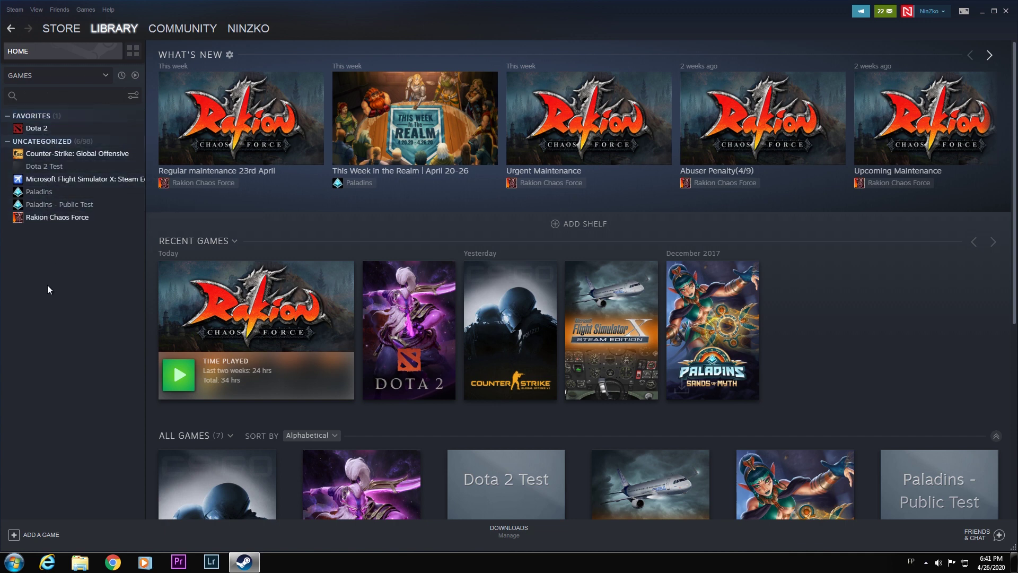
left_click(57, 218)
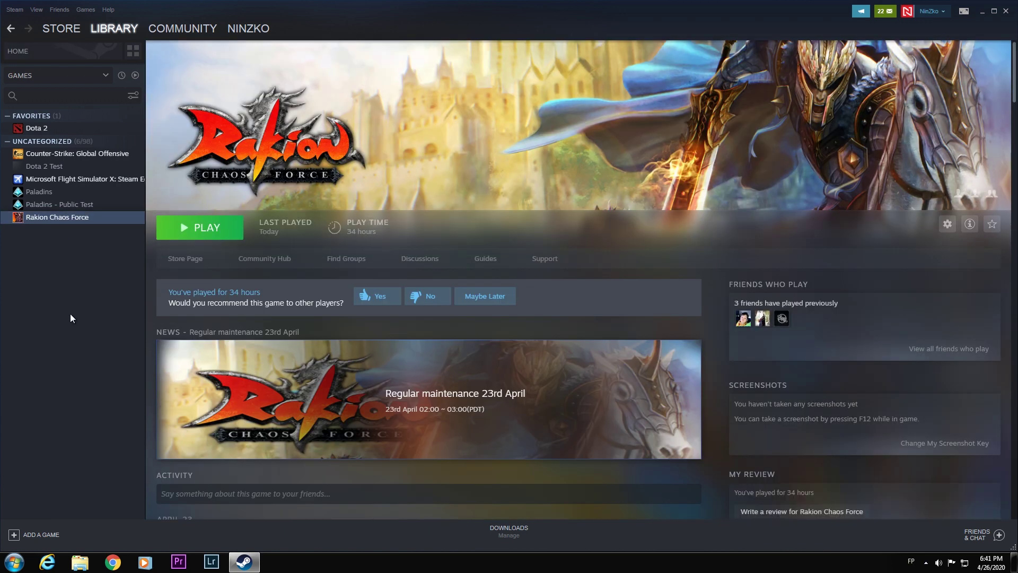
right_click(58, 219)
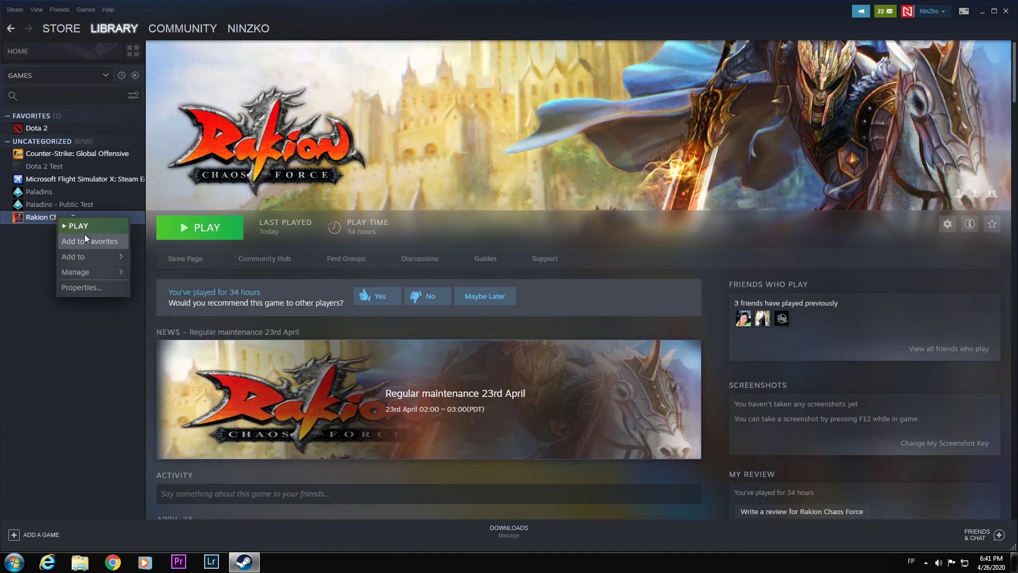
mouse_move(88, 258)
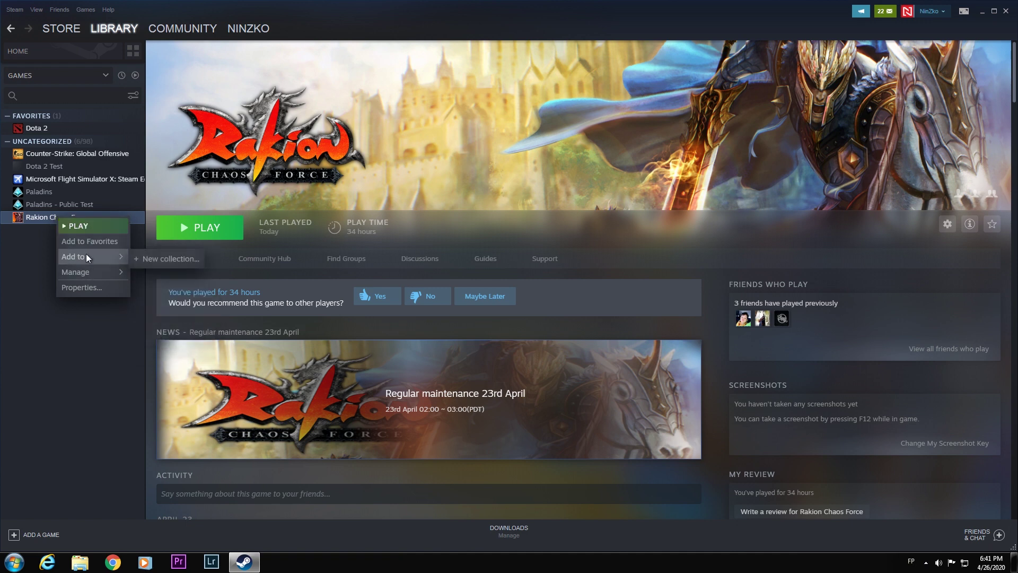
left_click(80, 289)
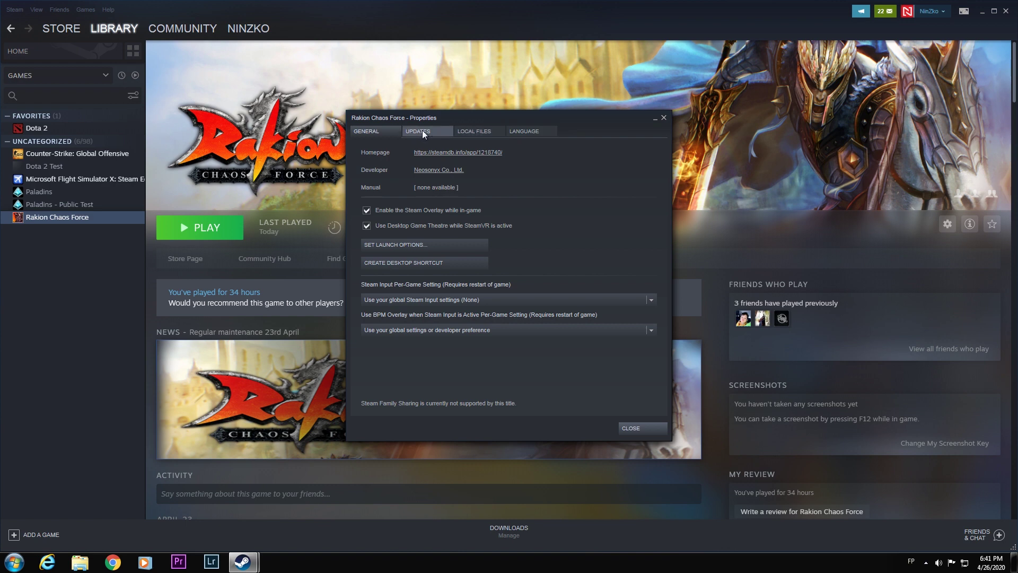
left_click(473, 131)
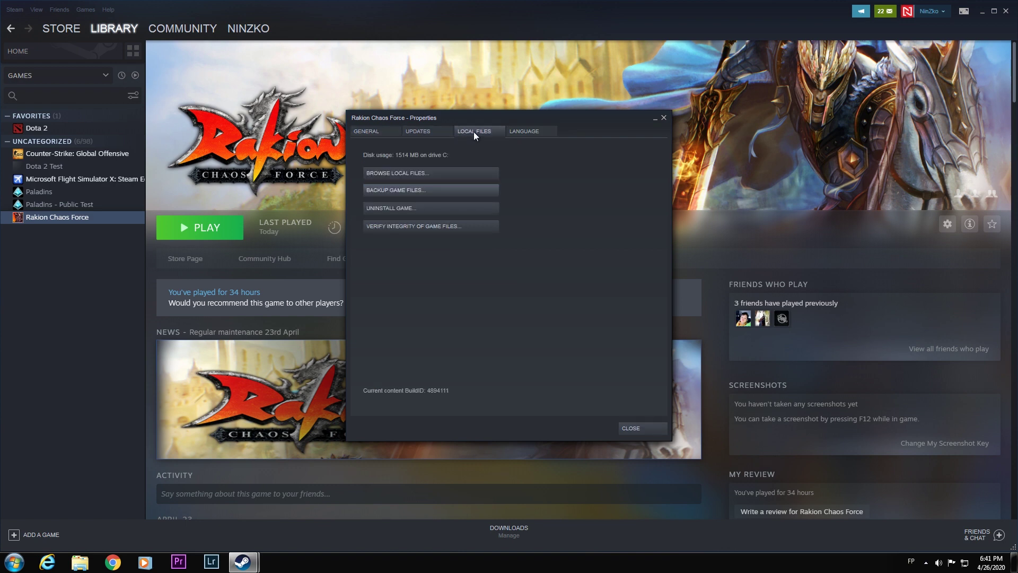
Step: Browse Rakion's local files, open the Scripts folder, and bring up OptionData's Open with menu
left_click(423, 177)
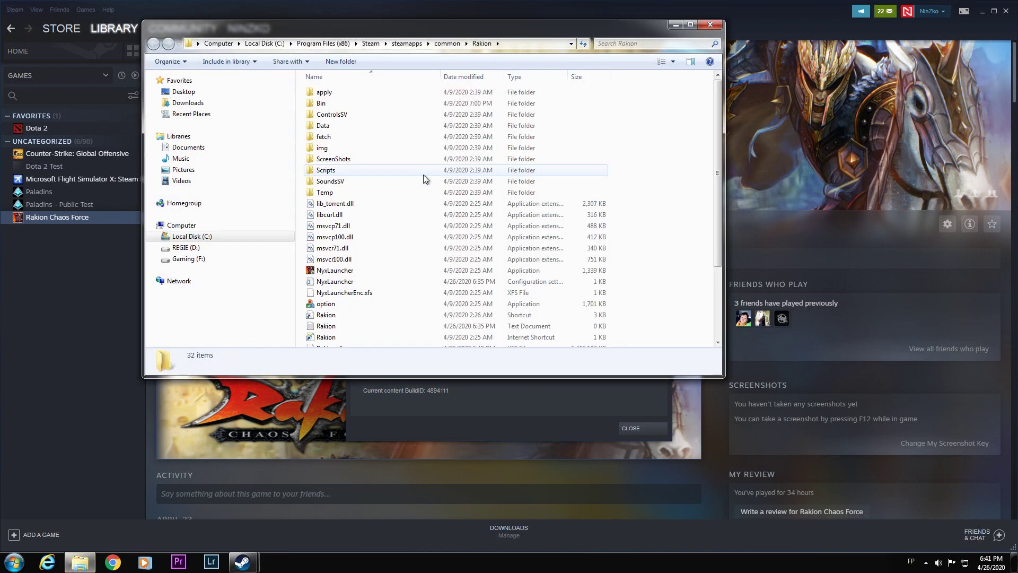
left_click_drag(360, 27, 354, 123)
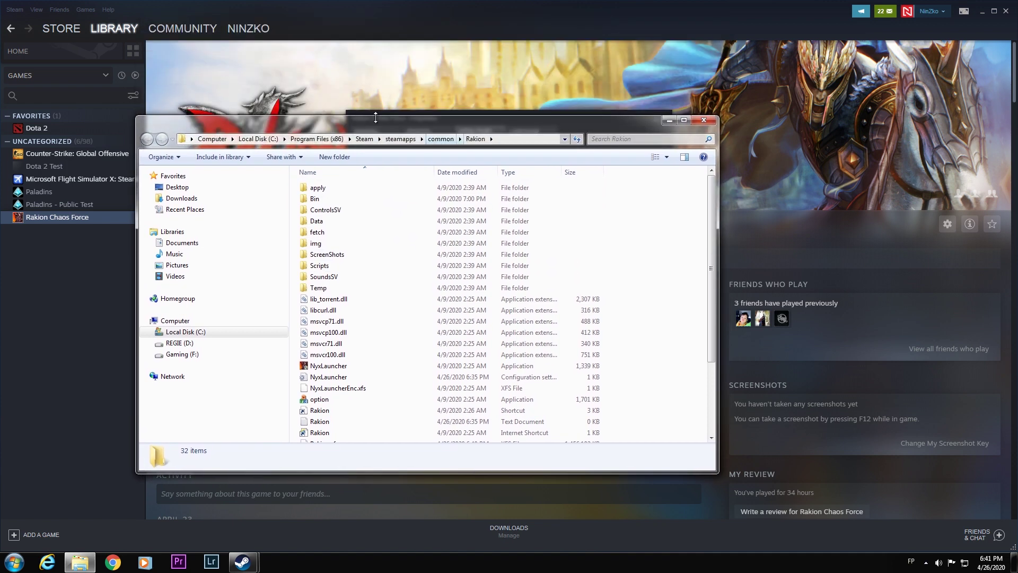
scroll(424, 268, "down", 3)
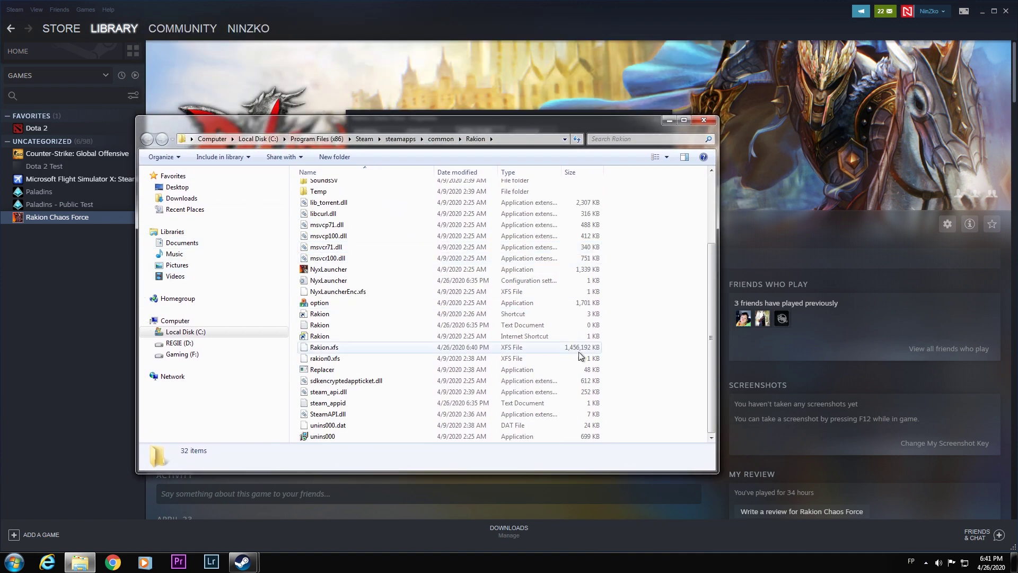
left_click_drag(709, 334, 698, 246)
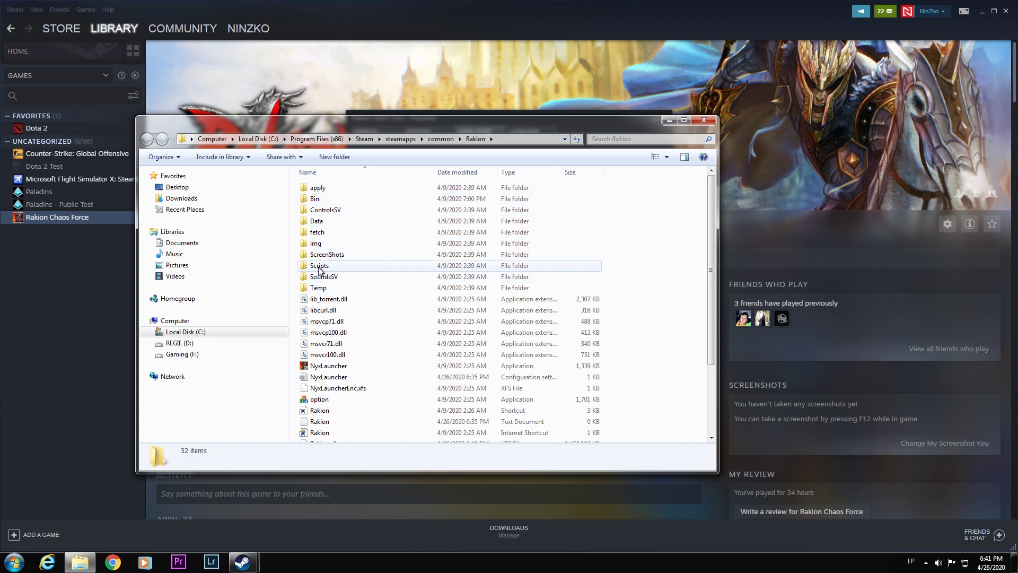
double_click(319, 266)
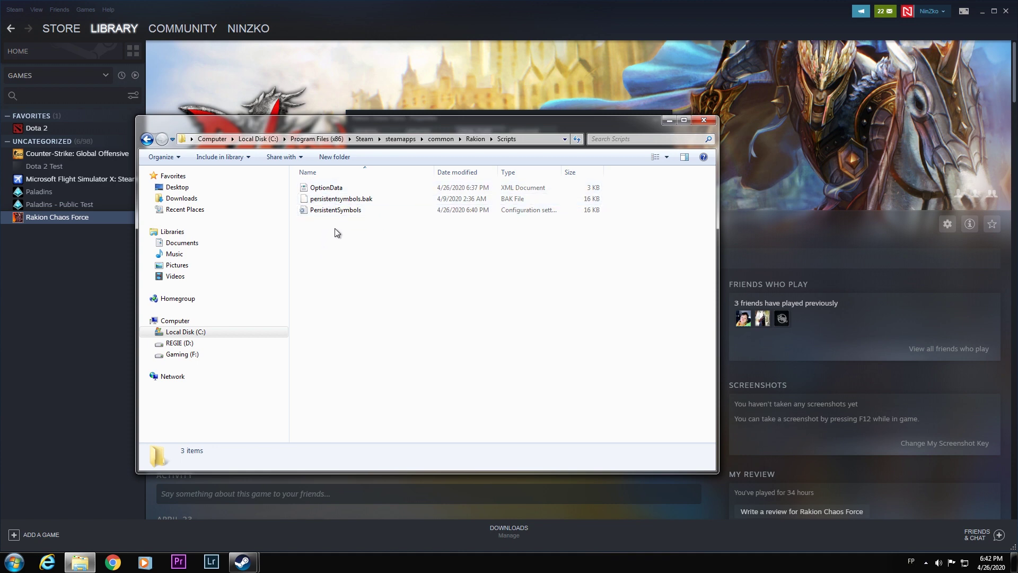
right_click(331, 192)
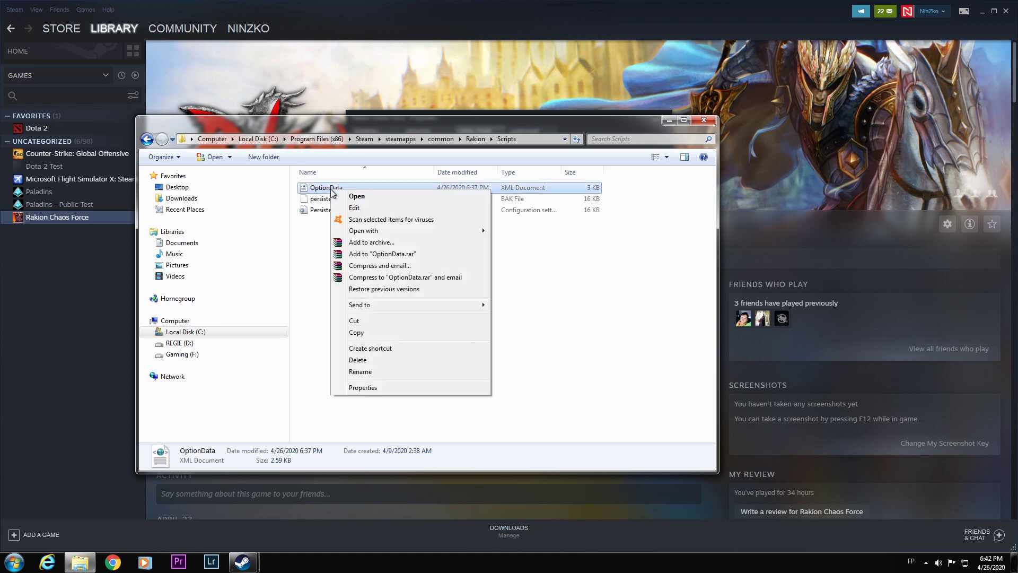
mouse_move(360, 234)
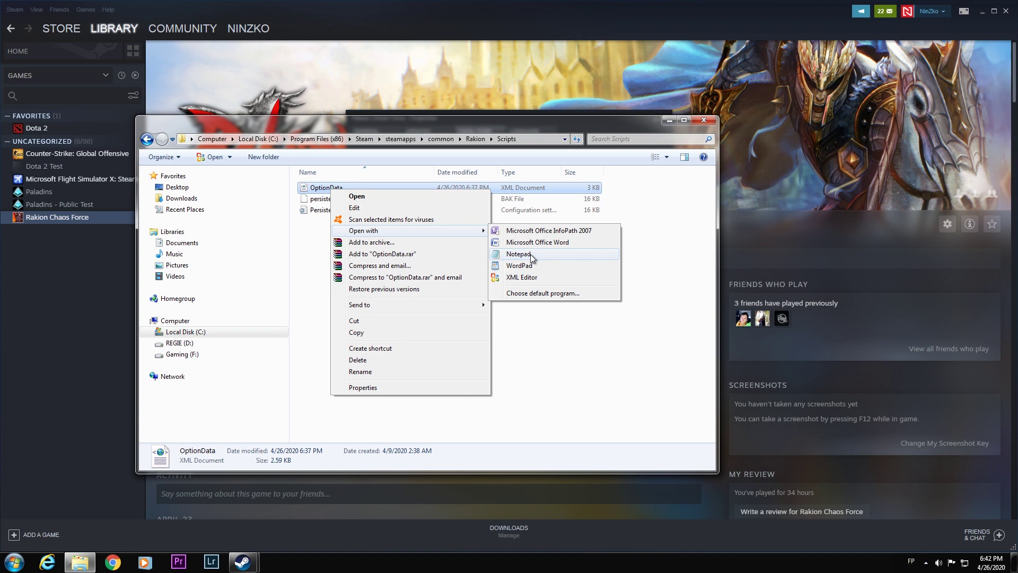
left_click(532, 259)
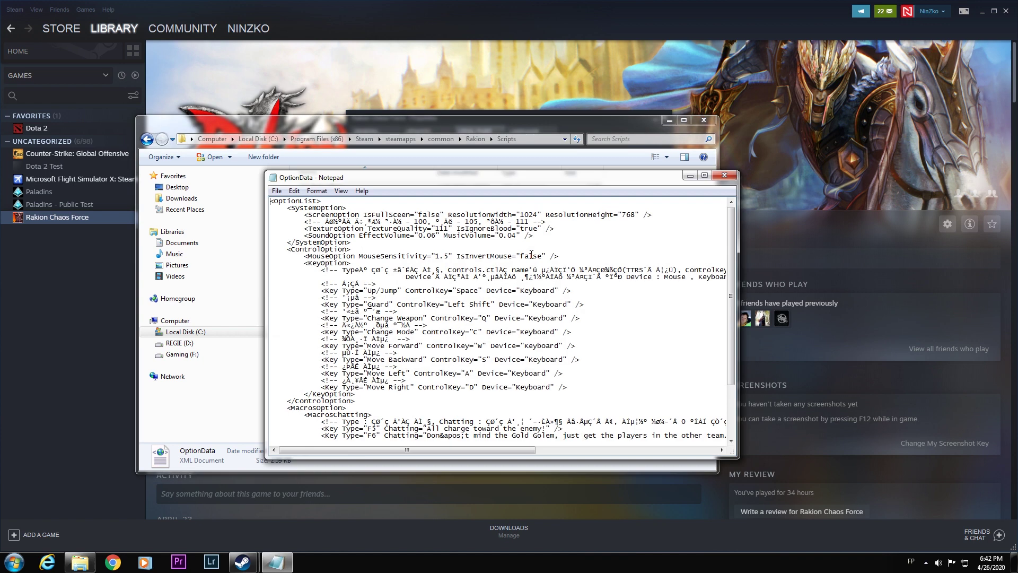
left_click_drag(456, 177, 399, 158)
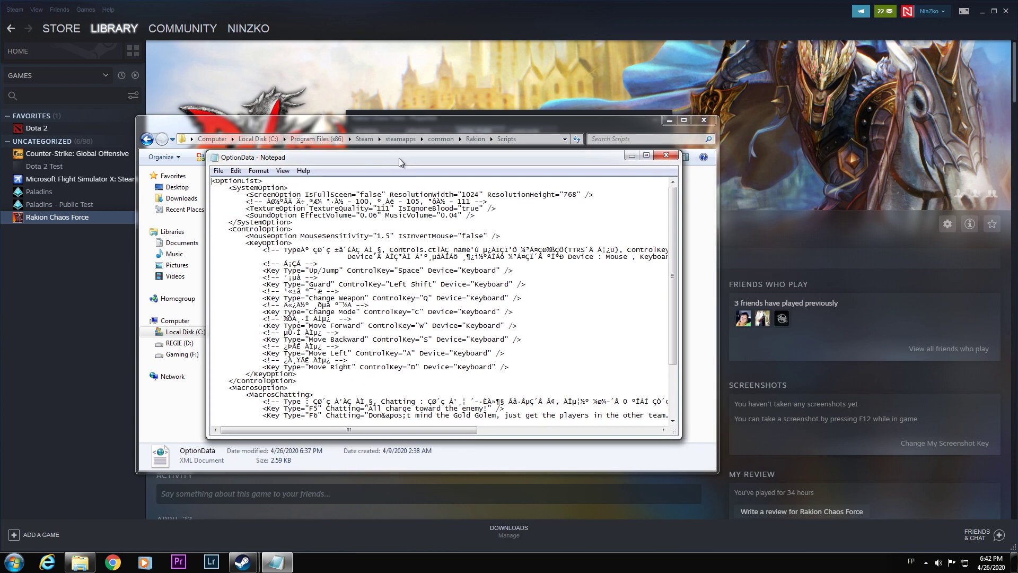
scroll(399, 327, "down", 4)
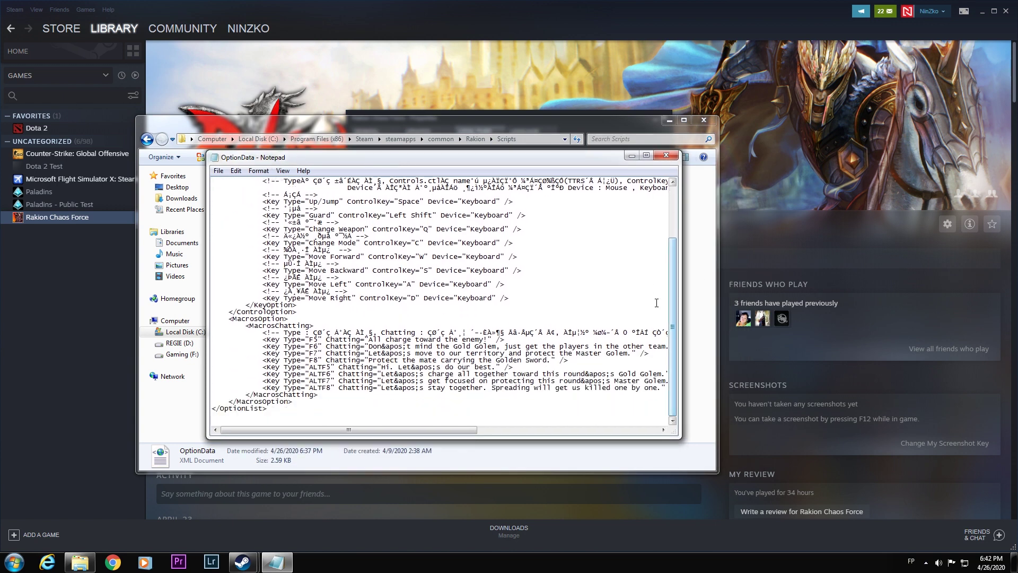
left_click_drag(672, 309, 671, 236)
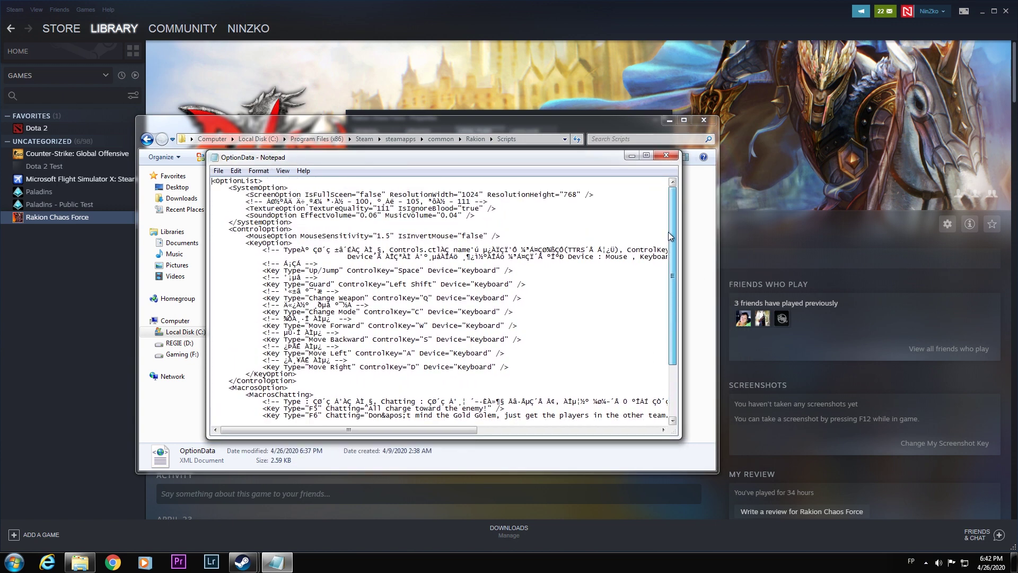
scroll(667, 254, "down", 3)
scroll(667, 255, "up", 3)
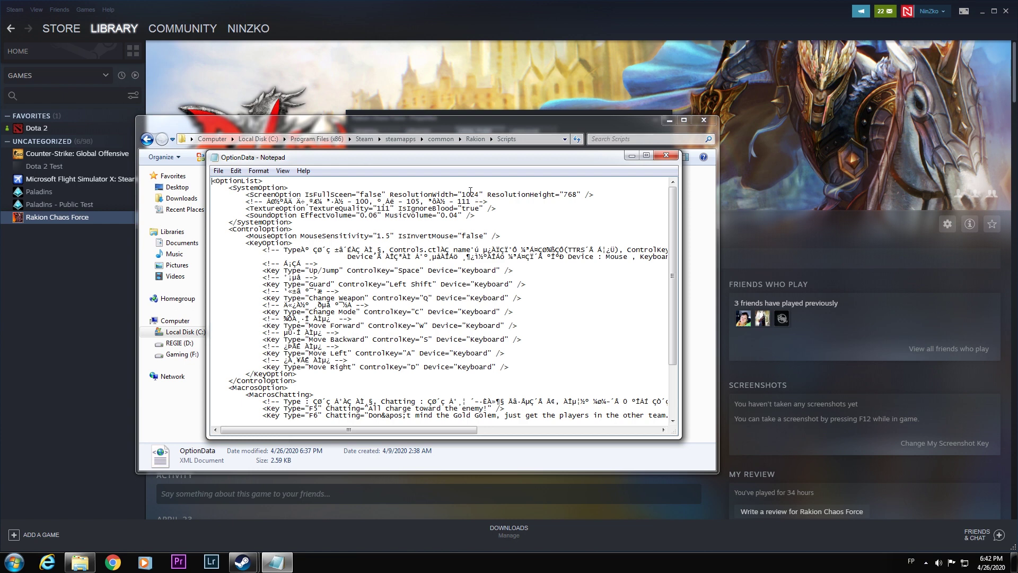
Step: Change OptionData's ResolutionWidth from 1024 to 1920 and ResolutionHeight from 768 to 1080
key("BackSpace")
key("BackSpace")
key("BackSpace")
key("BackSpace")
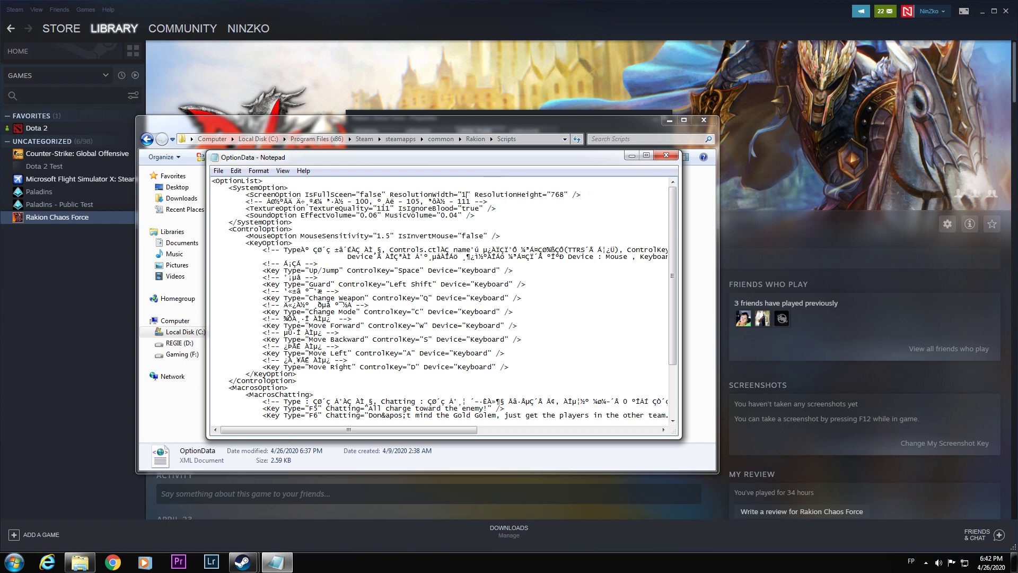
type("920")
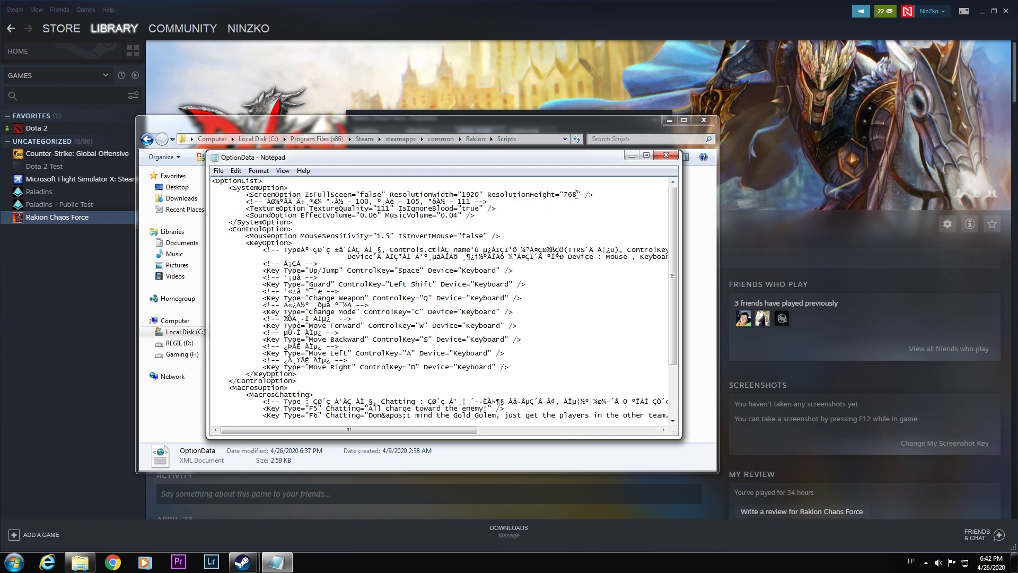
key("BackSpace")
key("BackSpace")
key("BackSpace")
type("1080")
Step: Review the new resolution values, then show the desktop with Win+D
left_click_drag(461, 195, 494, 197)
left_click(597, 199)
left_click_drag(406, 194, 572, 201)
left_click(609, 202)
key("super+d")
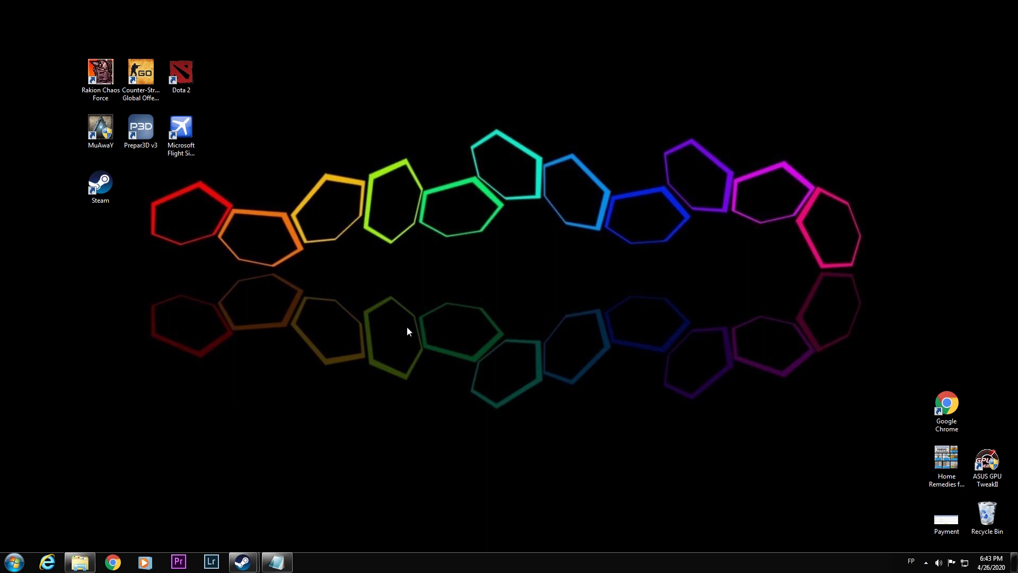
right_click(403, 299)
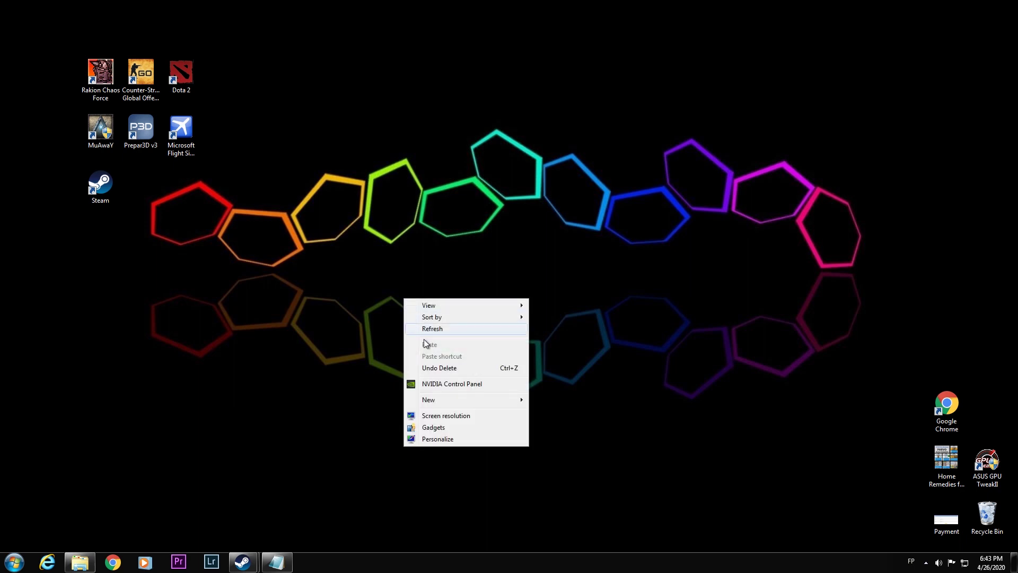
left_click(427, 418)
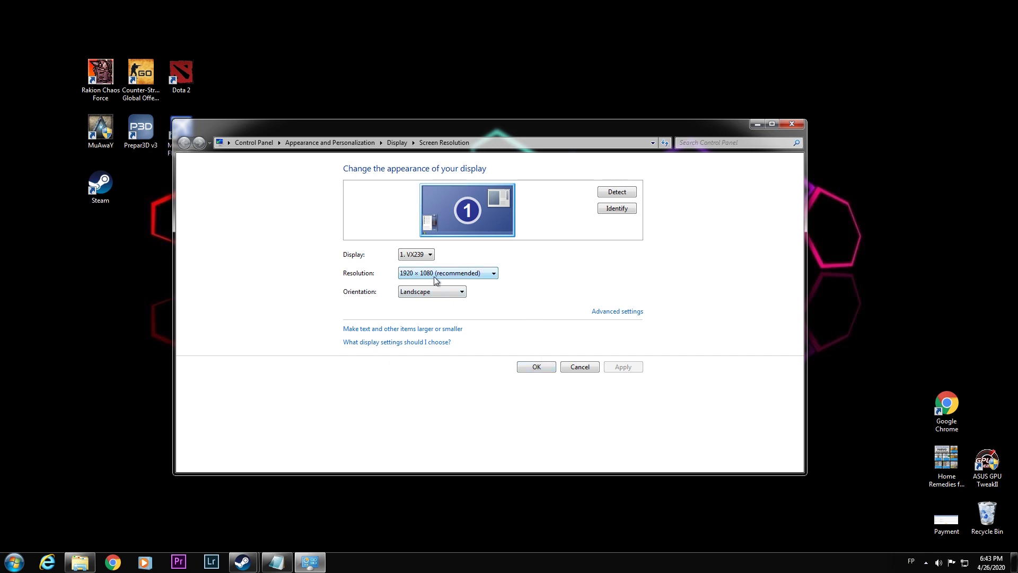
left_click(535, 366)
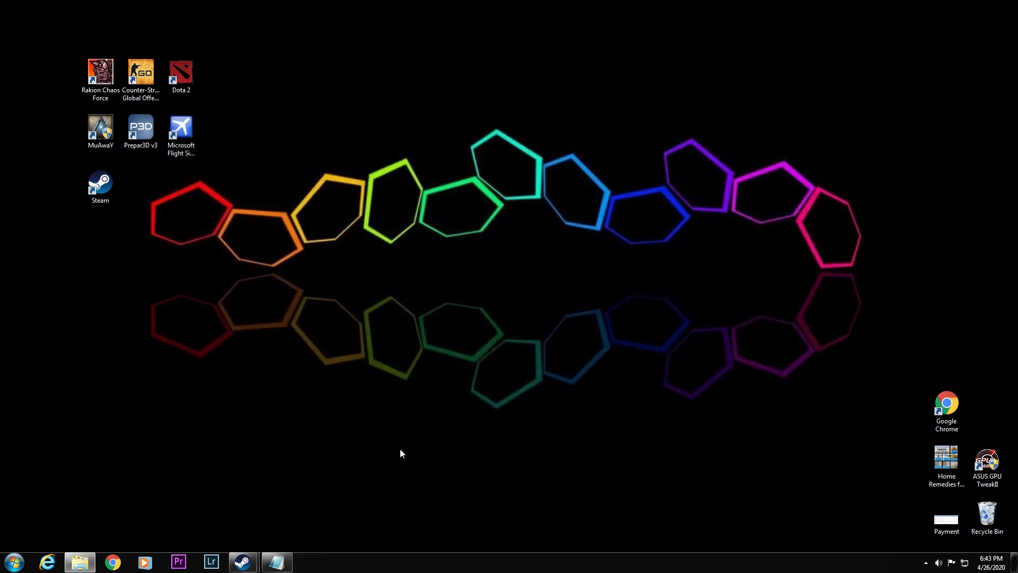
Step: Save the 1920x1080 OptionData file in Notepad and close the window
left_click(276, 562)
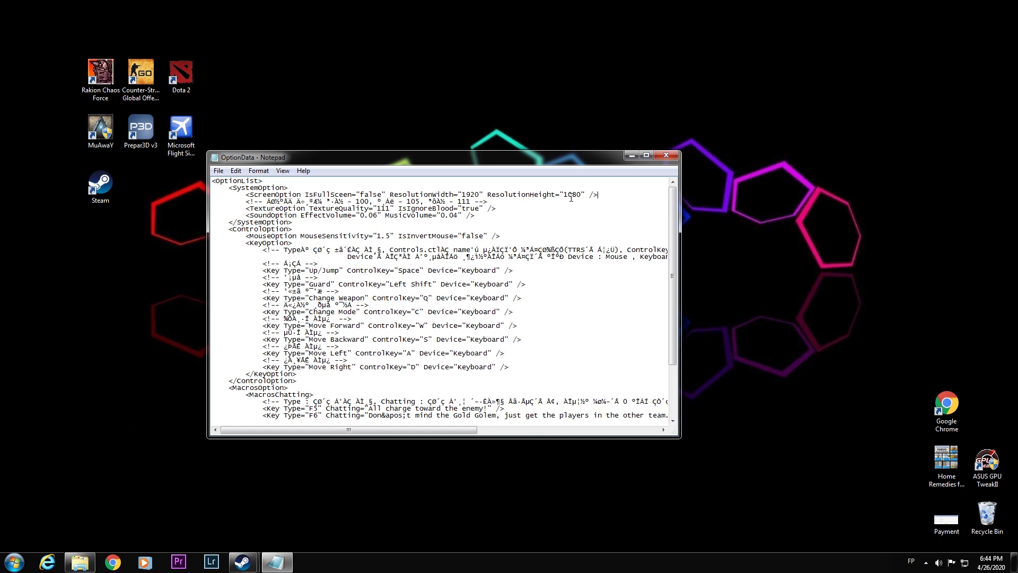
left_click(218, 171)
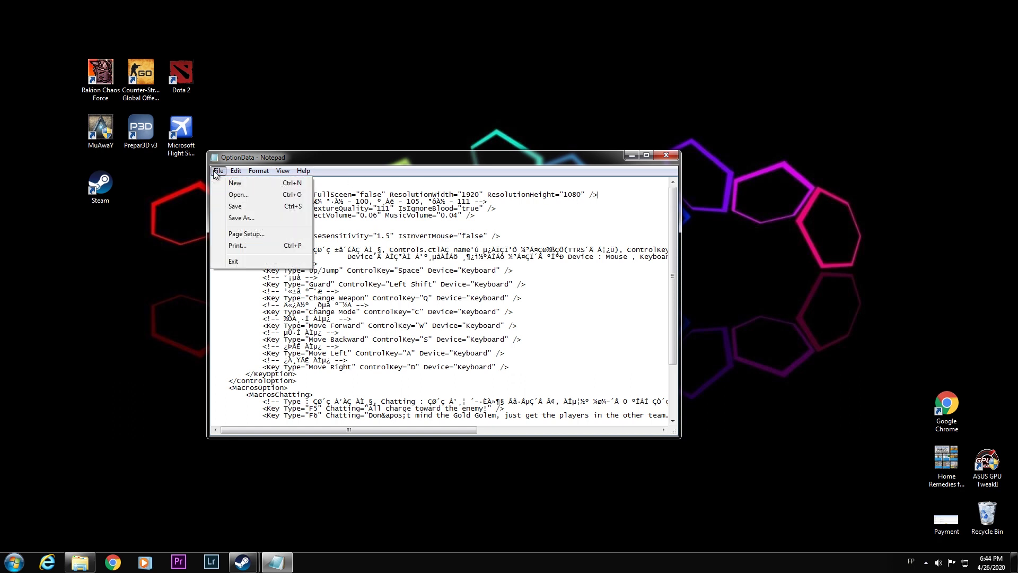
left_click(238, 207)
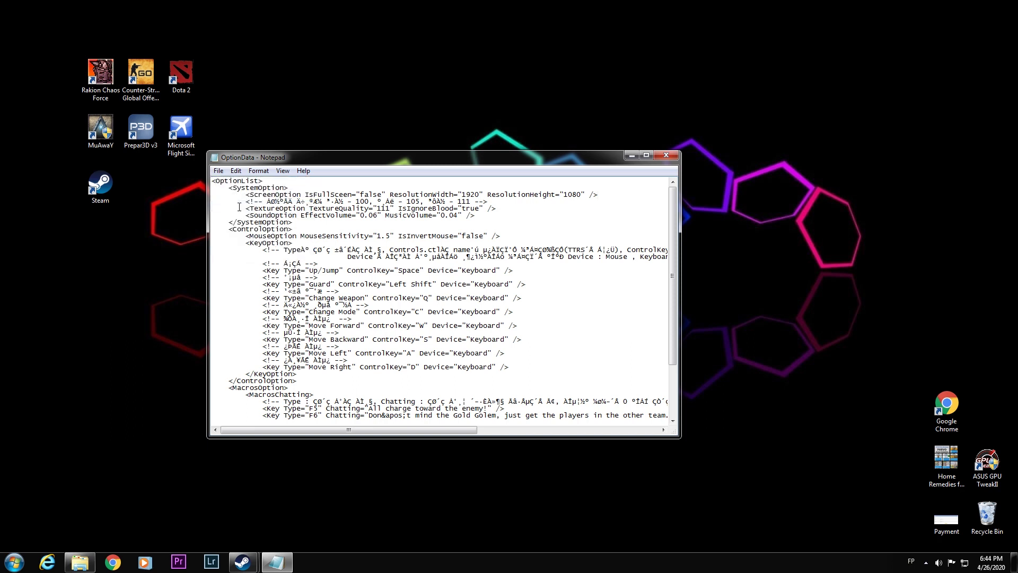
left_click(666, 156)
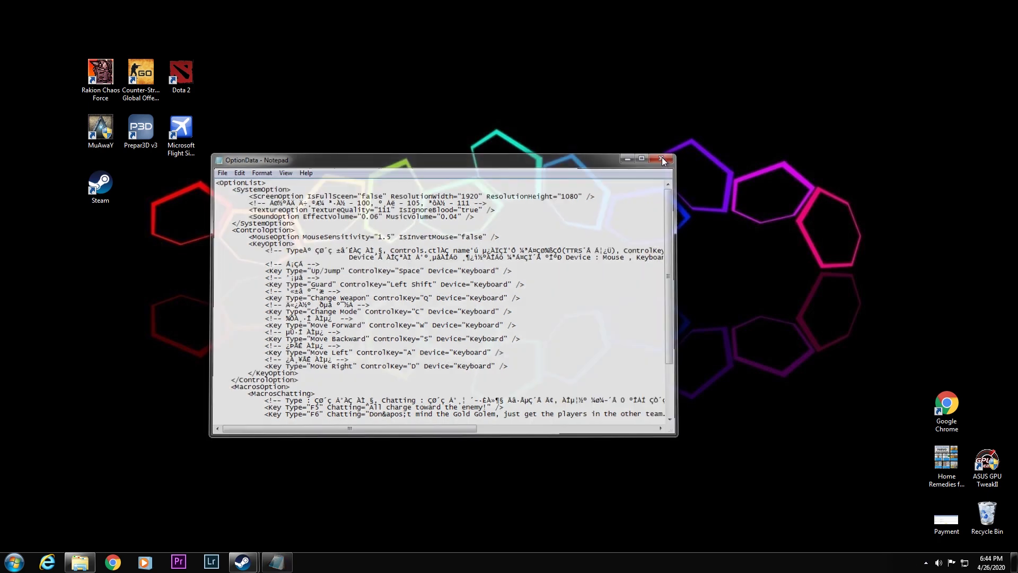
Step: Close the Rakion Properties dialog in Steam, then launch the game with PLAY, approving the permission prompt
mouse_move(245, 563)
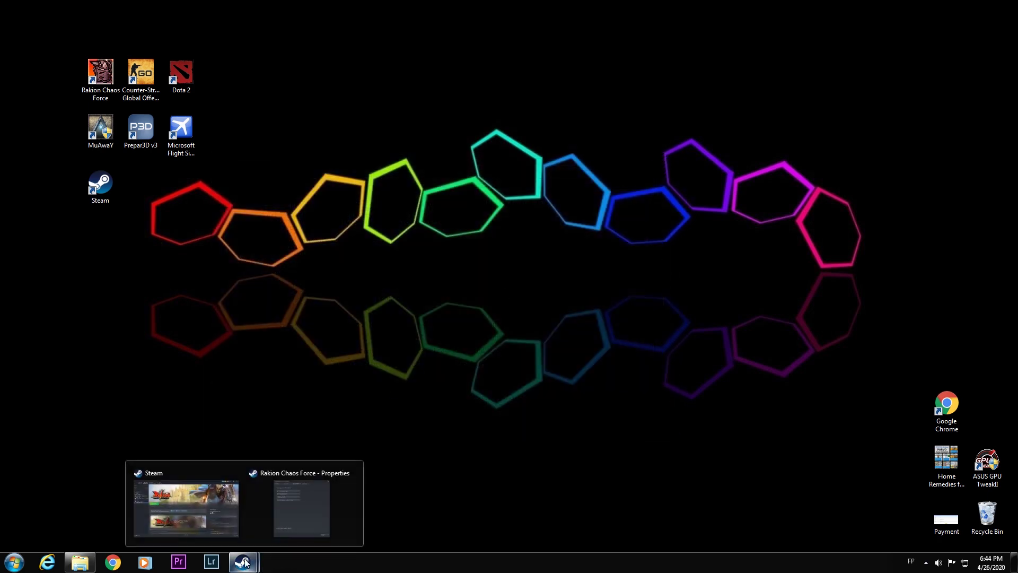
left_click(214, 510)
mouse_move(245, 563)
left_click(291, 516)
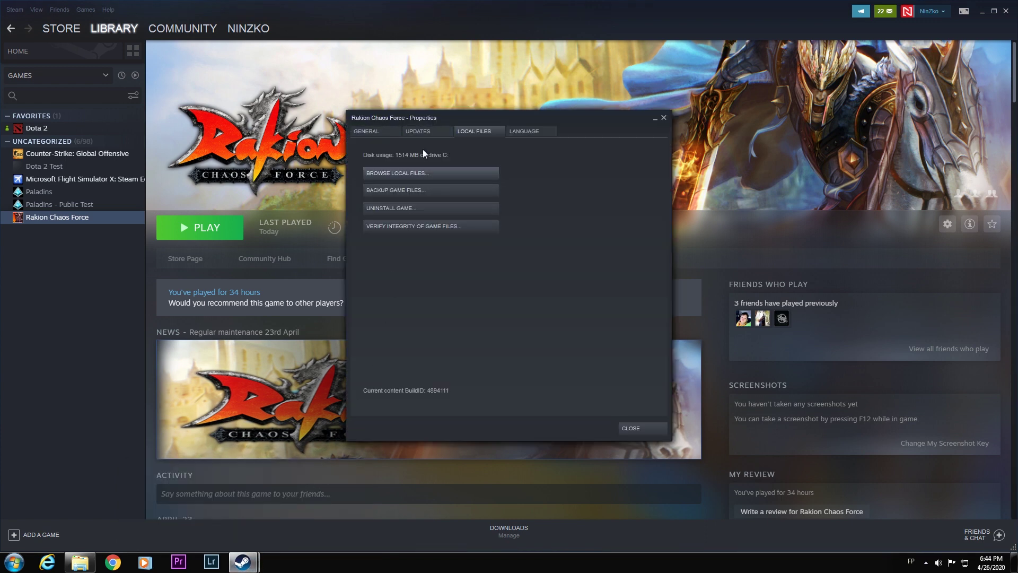
left_click(663, 118)
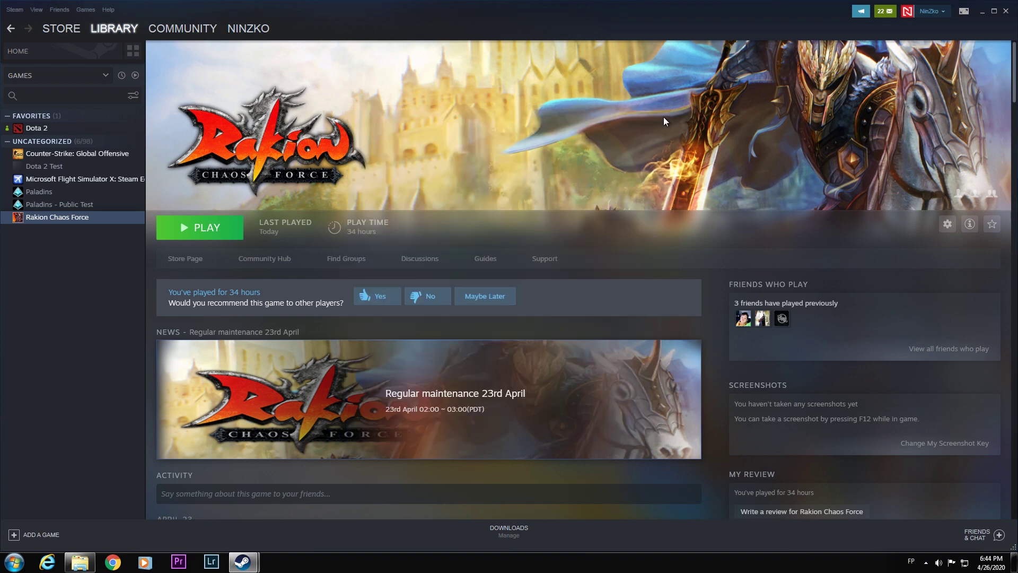
left_click(185, 227)
left_click(552, 293)
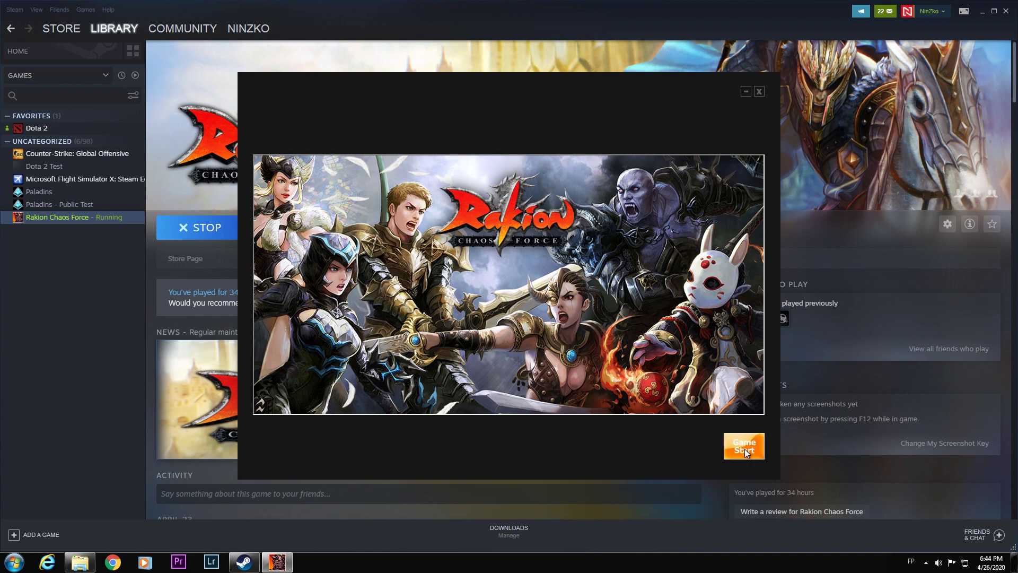
Step: Press Game Start in the Rakion launcher and wait for the server list with SEA, Turkey and Latam
left_click(745, 451)
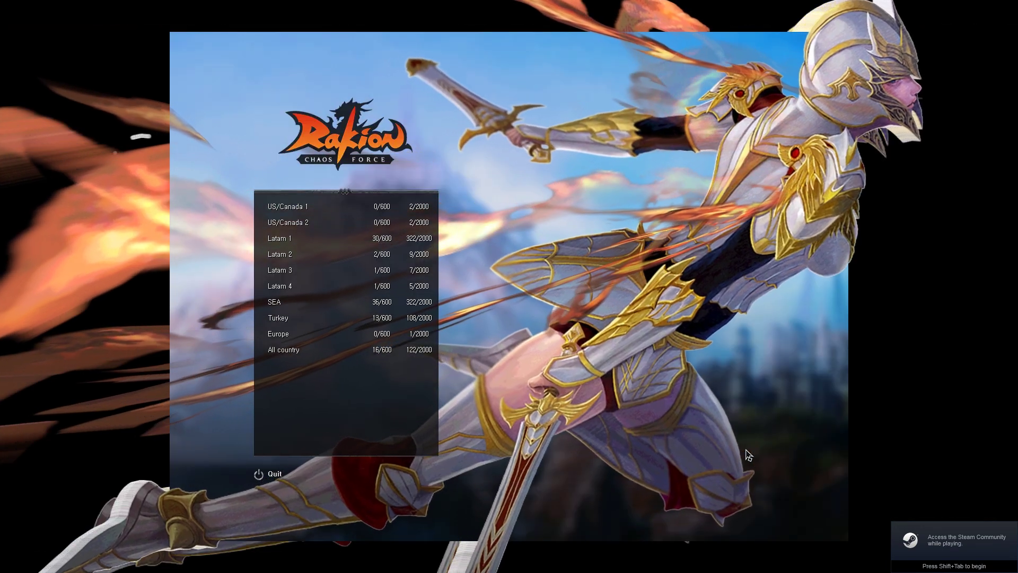
Step: Join the SEA server, dismiss the Event notice, and enter the lobby with the level 51 character
left_click(366, 306)
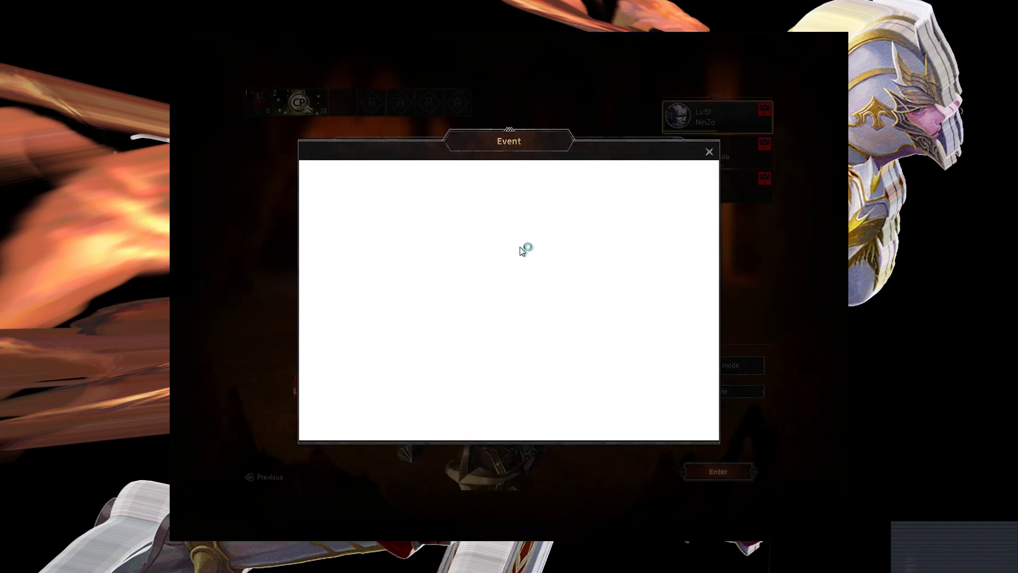
left_click(709, 152)
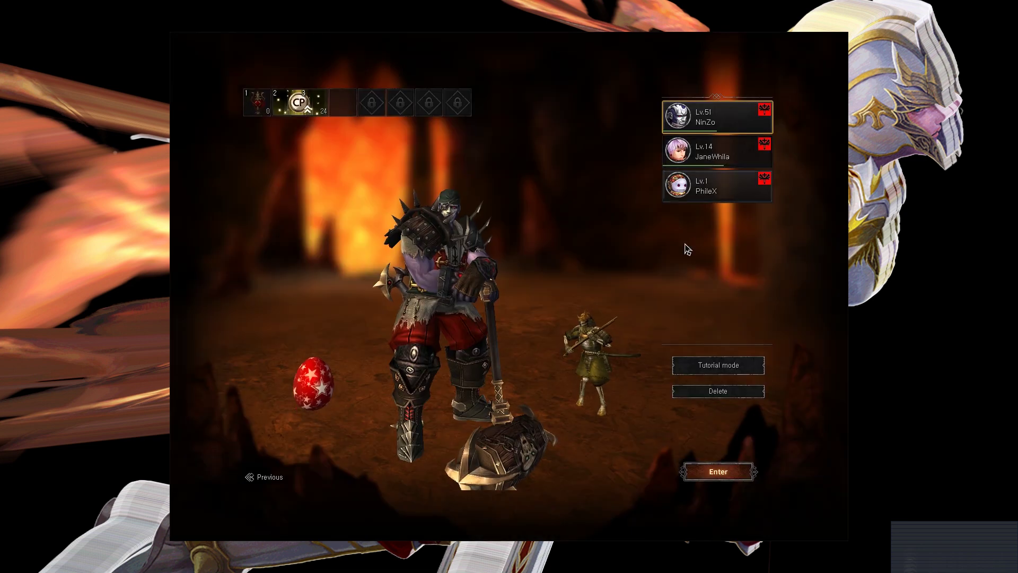
left_click(717, 471)
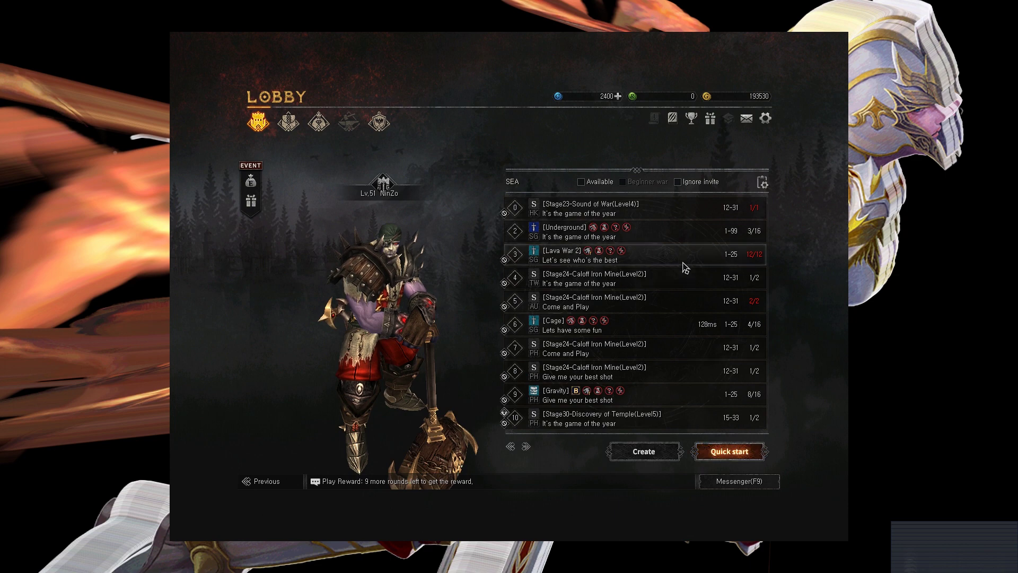
Step: Quick-start into a Solo D. deathmatch room and enter the match from the game room
left_click(729, 451)
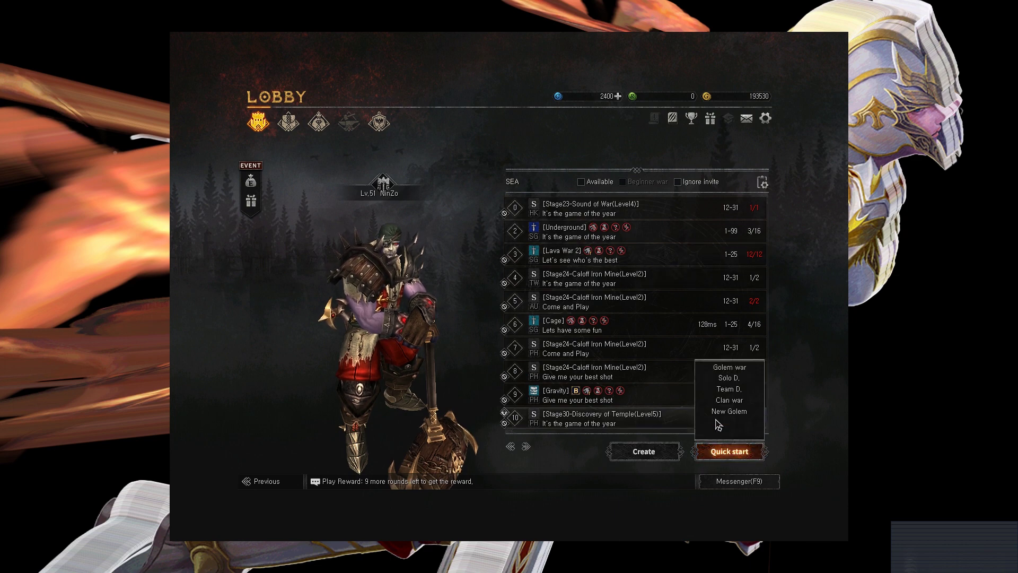
left_click(706, 378)
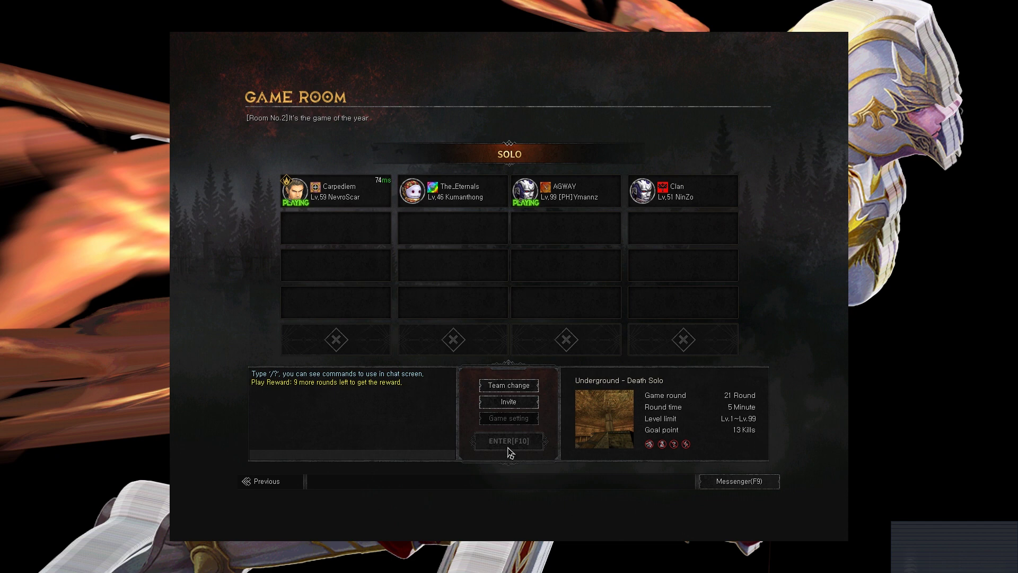
left_click(512, 441)
Step: Press ENTER[F10] in the Game Room so the Underground Death Solo map loads
left_click(516, 440)
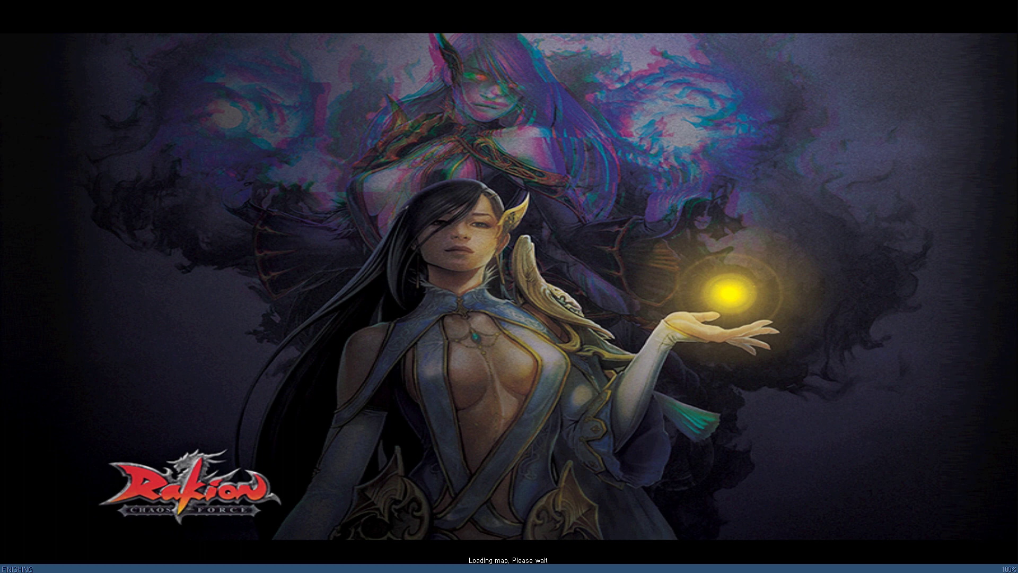
Step: Run across the stone floor and up the ramp, around the pillar onto the wooden platform, then hammer an enemy
key("w")
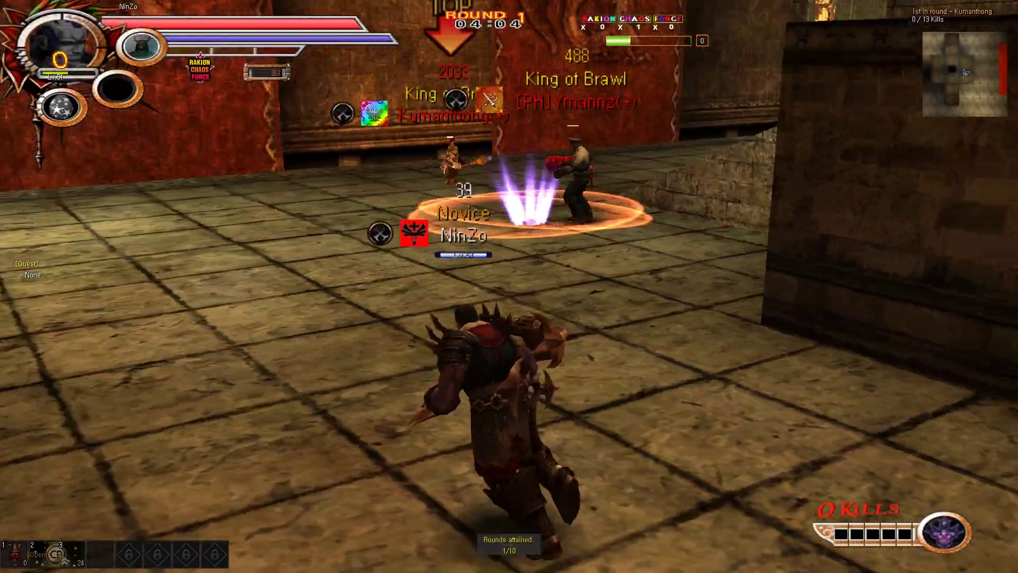
key("w")
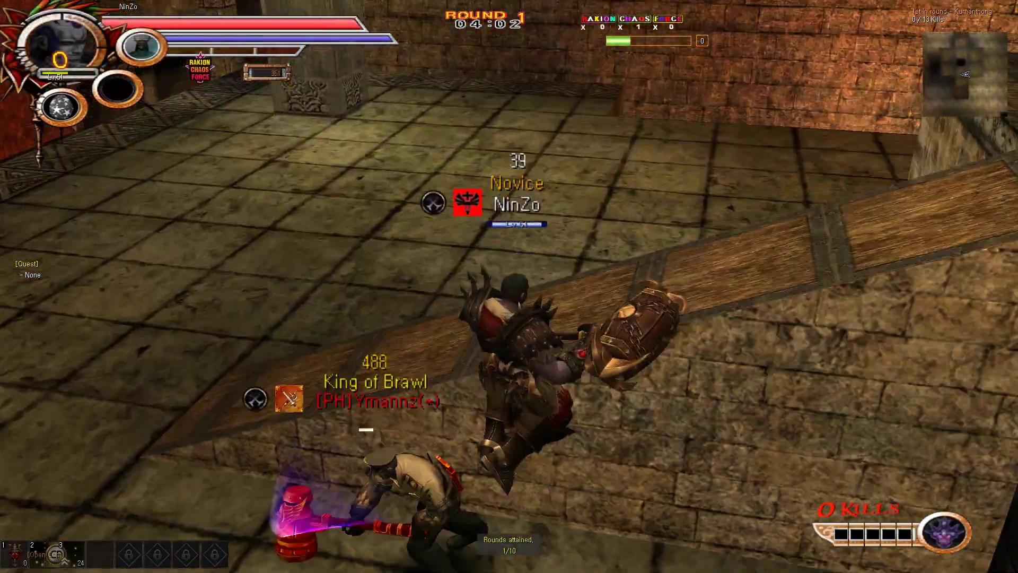
key("w")
key("w")
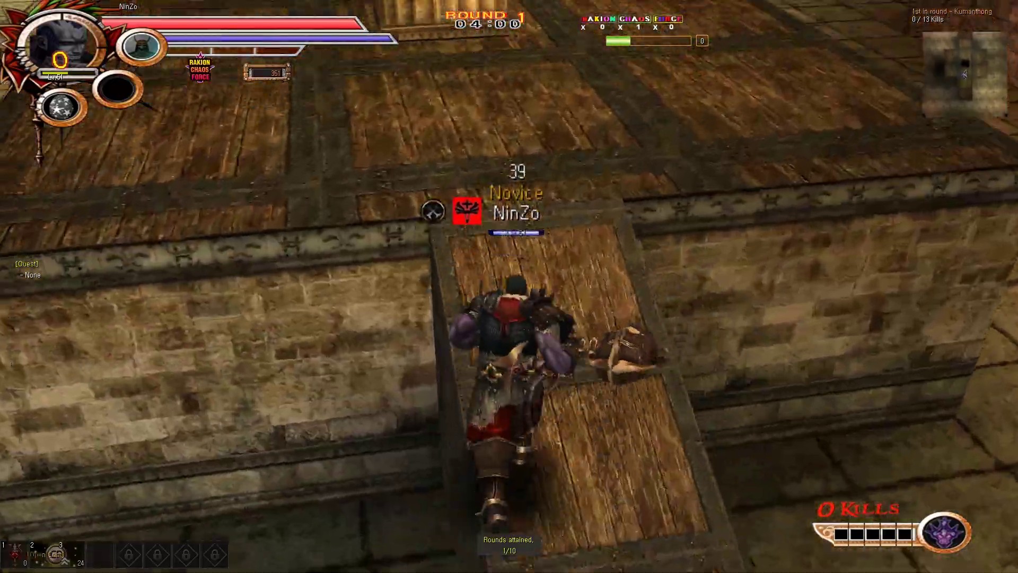
key("w")
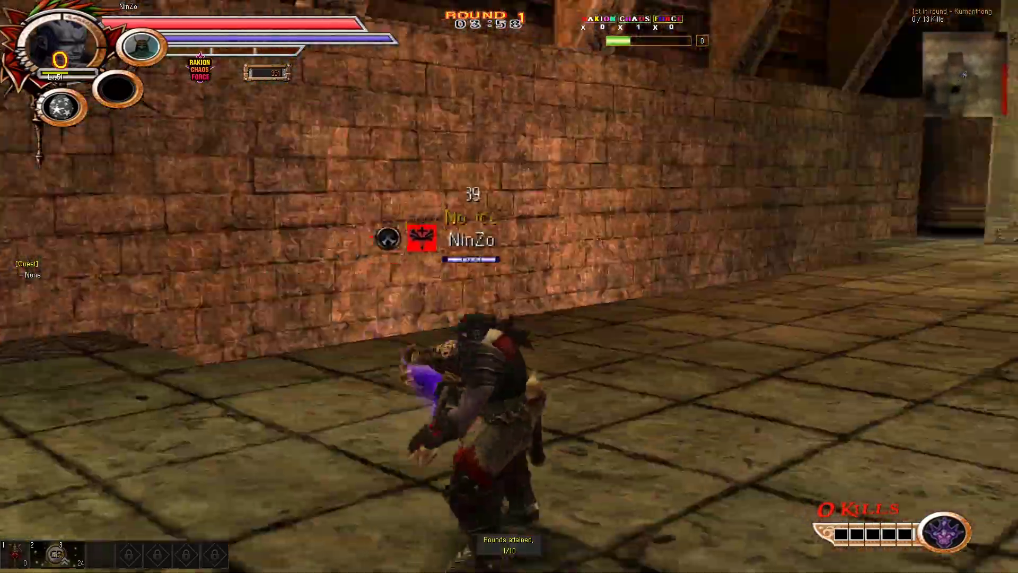
key("w")
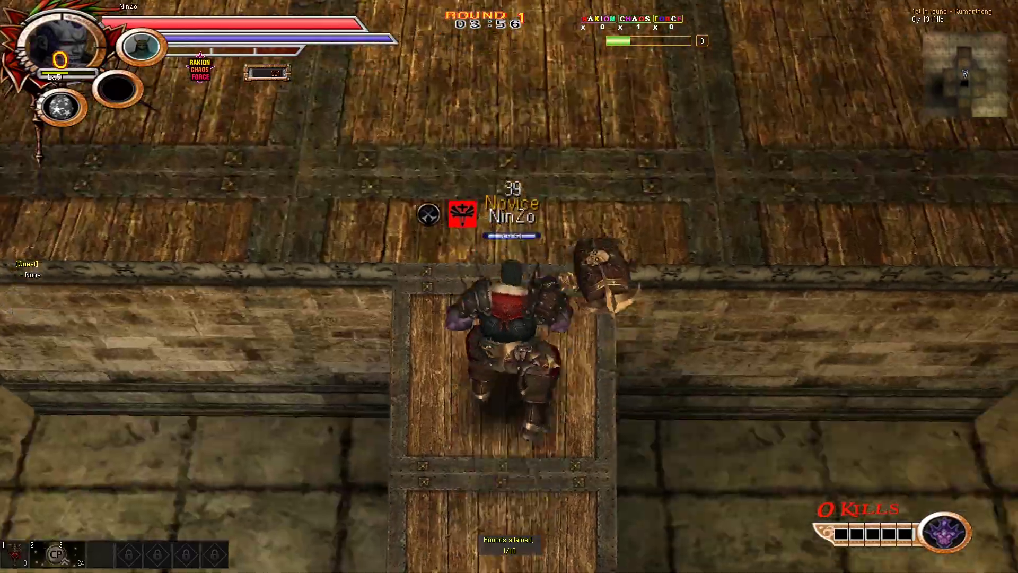
key("w")
key("d")
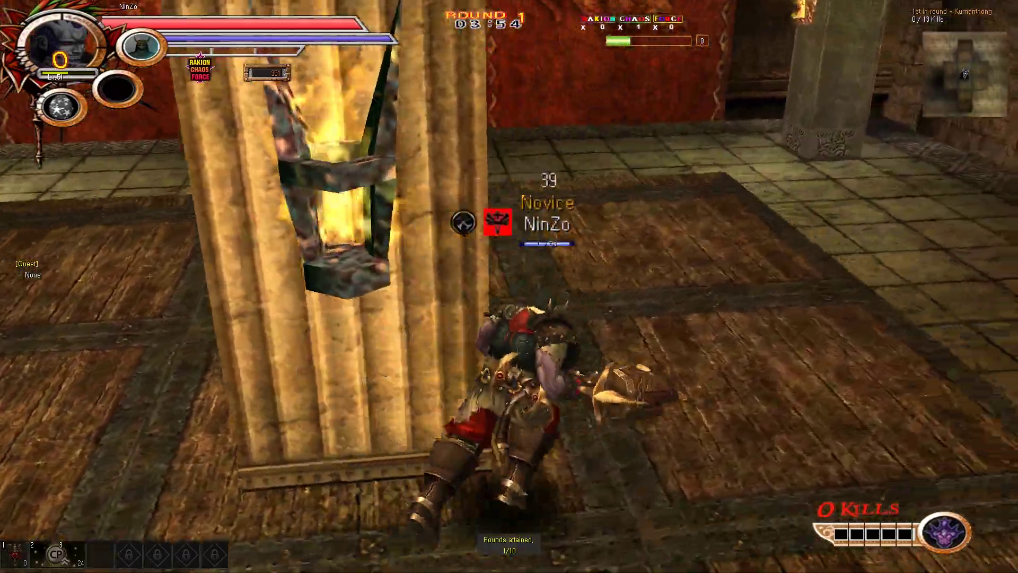
key("w")
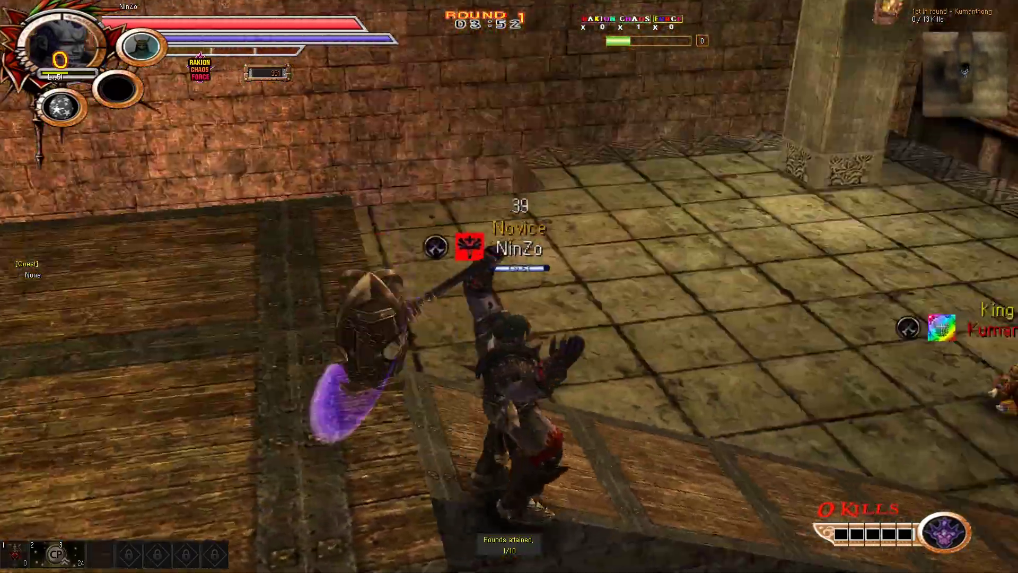
key("w")
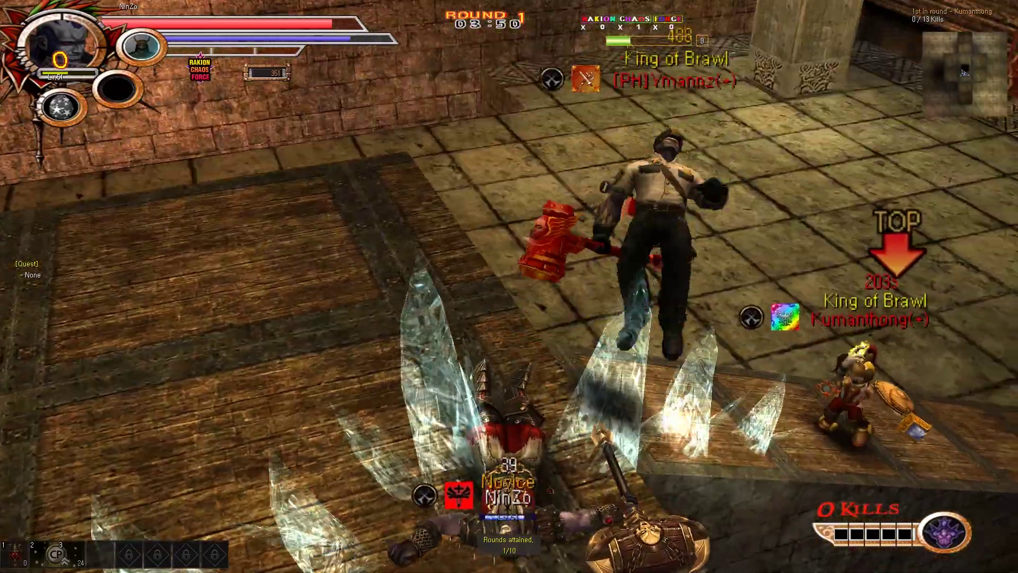
key("w")
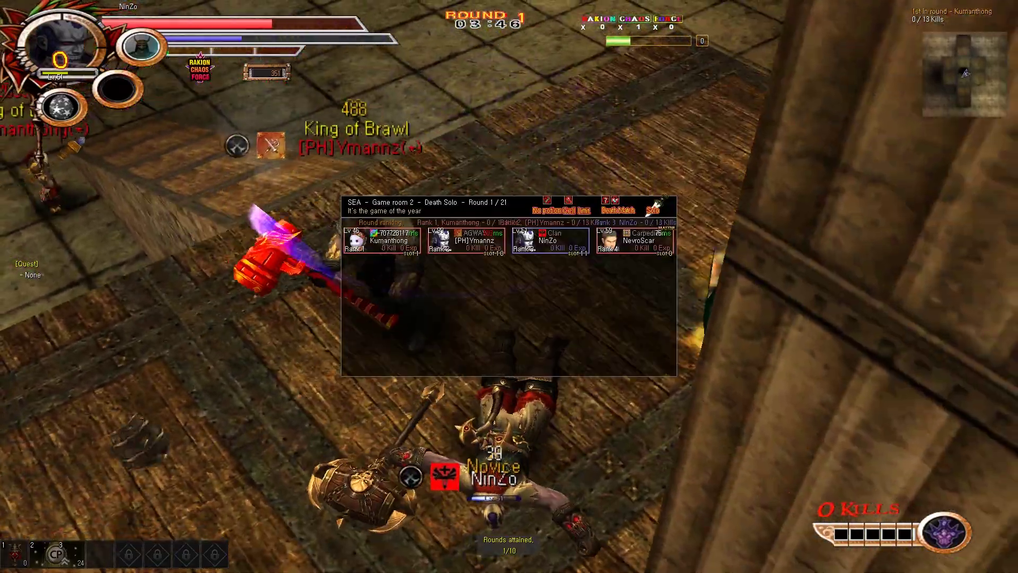
key("w")
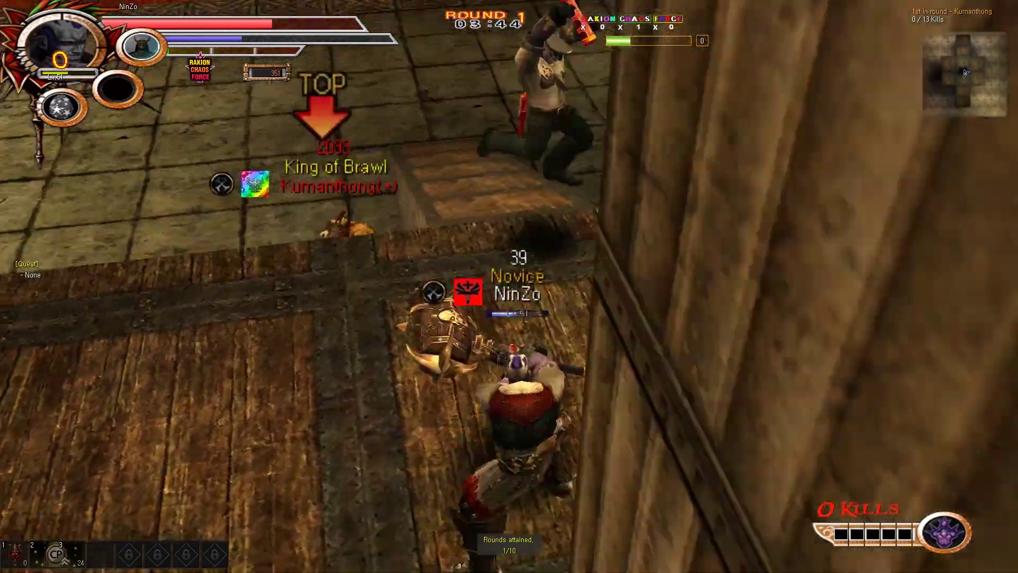
left_click(509, 286)
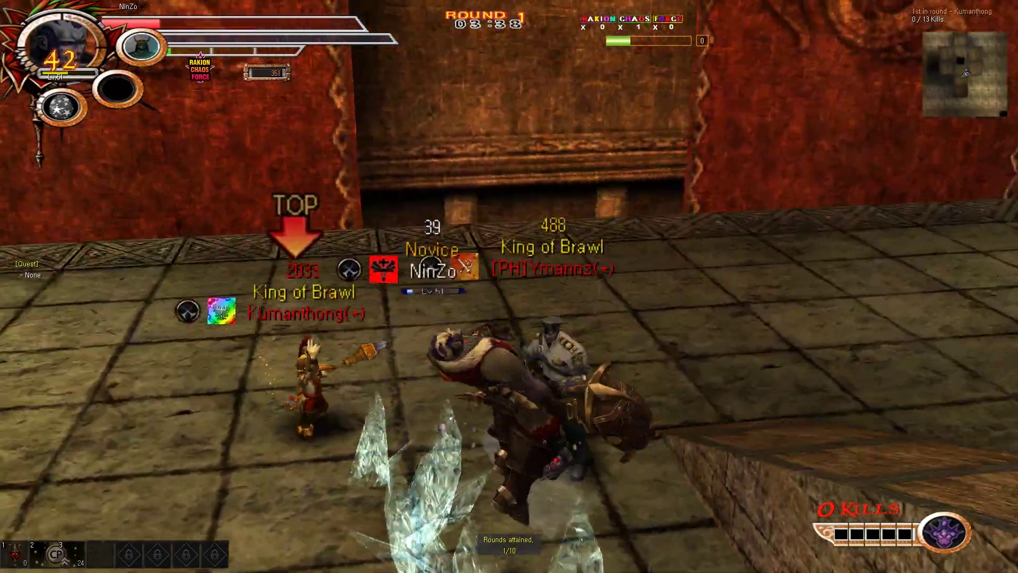
Step: Return to the platform, charge the enemies, then back off and release a charged fiery slam
key("w")
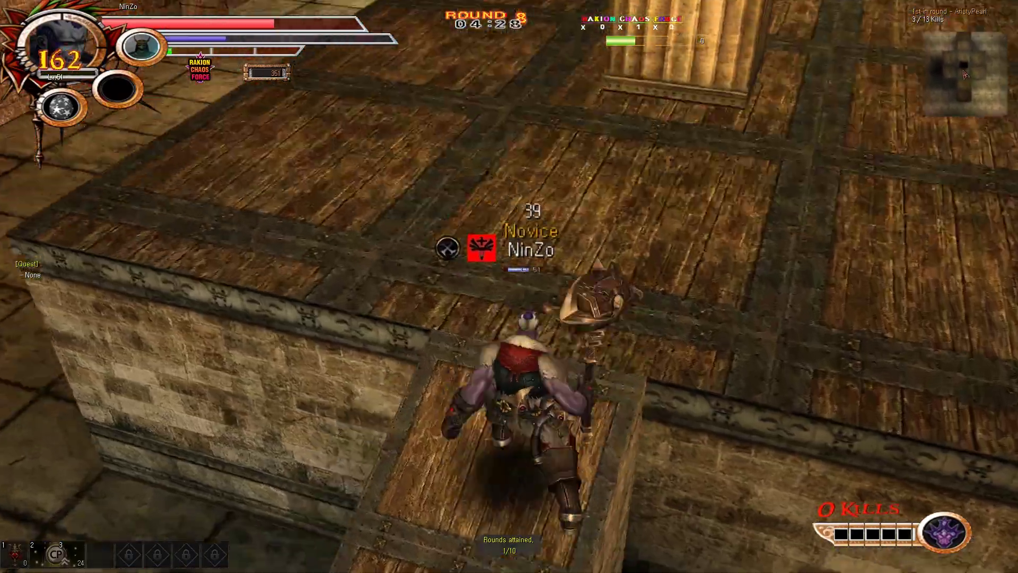
key("w")
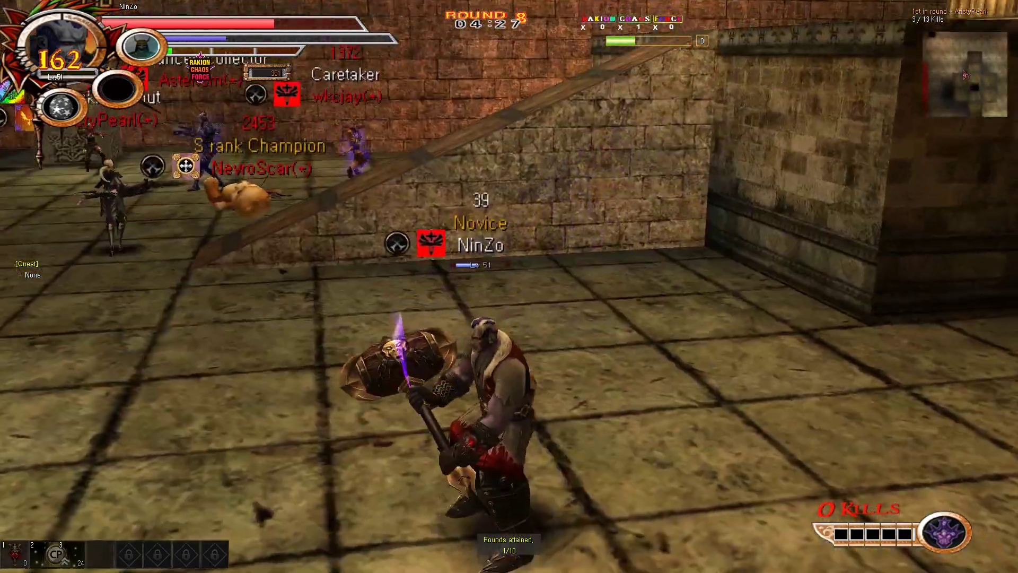
key("w")
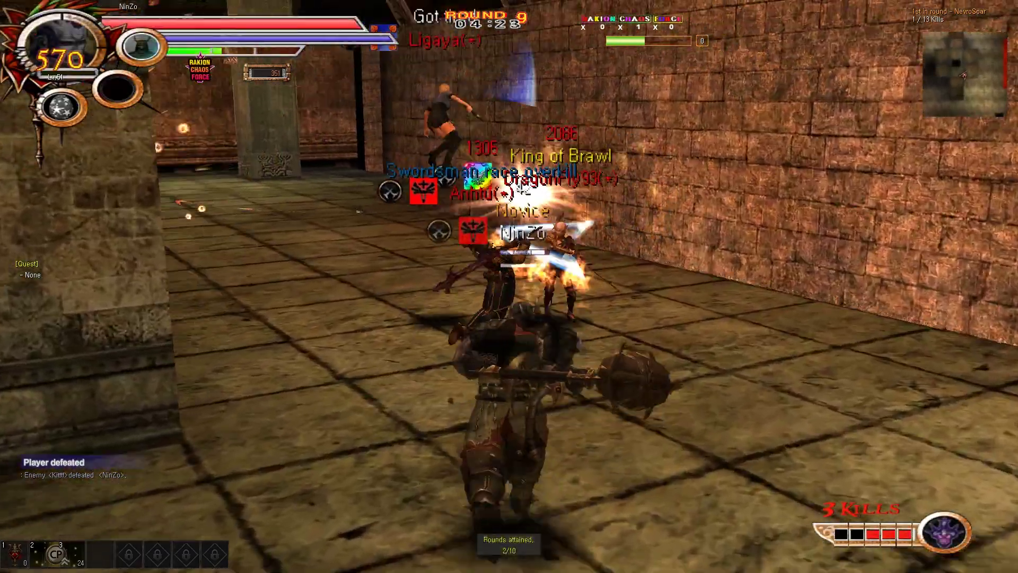
key("s")
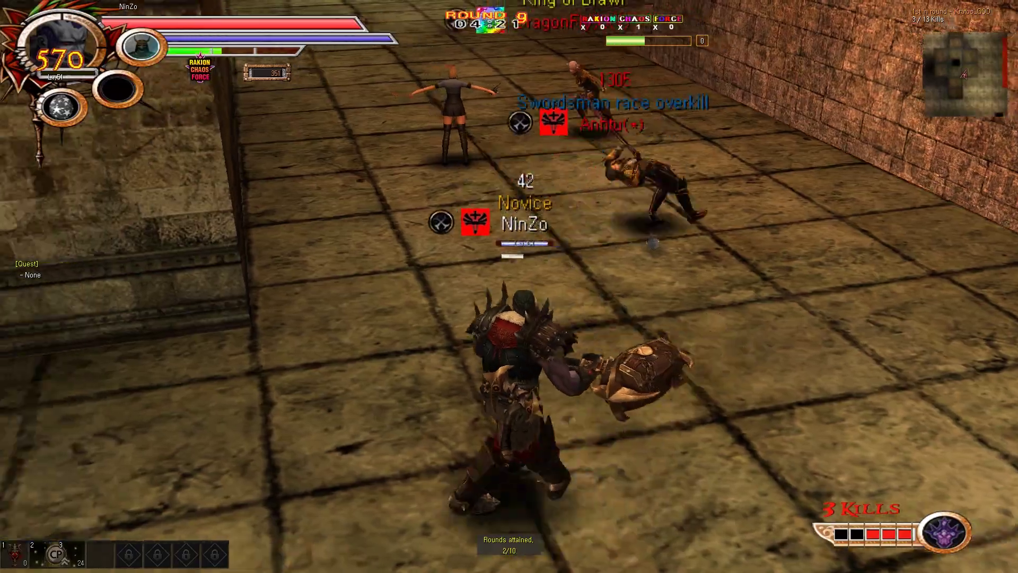
key("s")
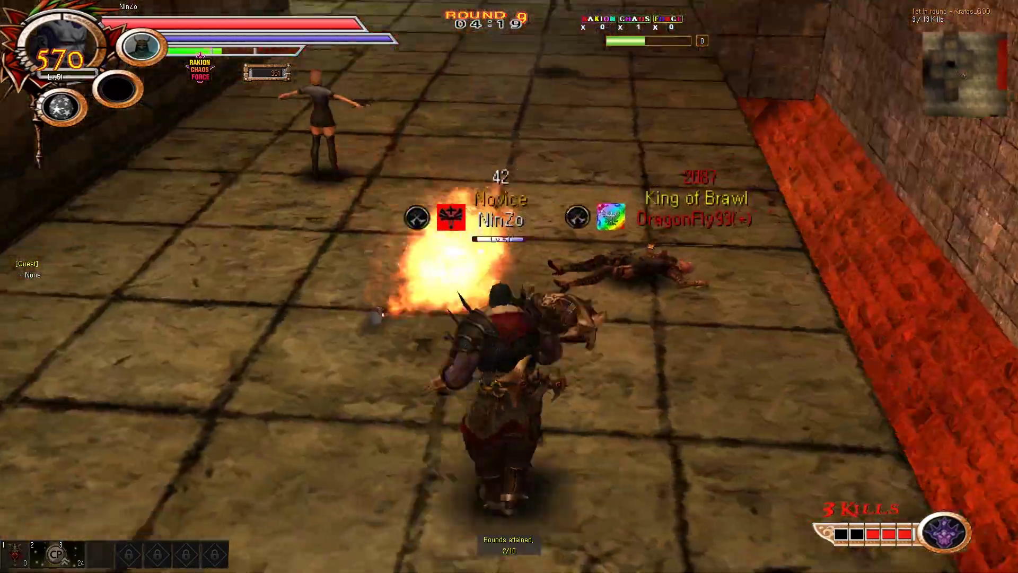
left_click(509, 287)
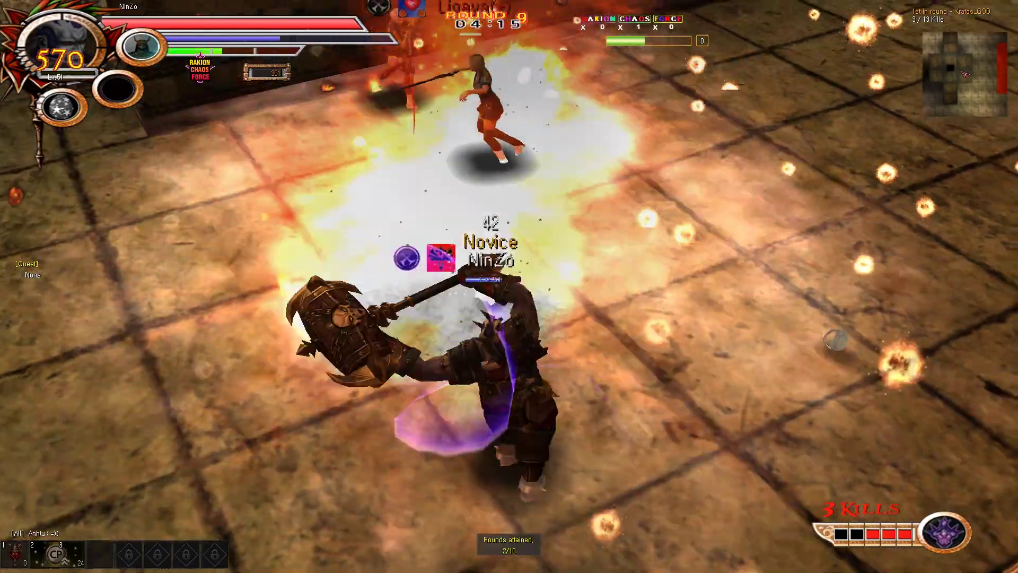
Step: Fight among the opponents near the wall corner with mace swings, shockwave slams and fire bursts
key("s")
key("w")
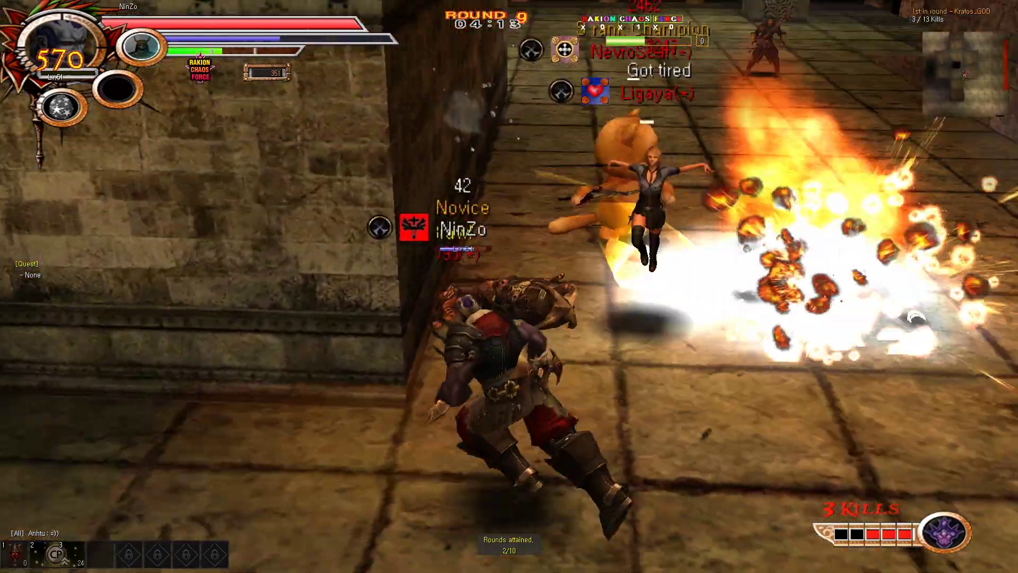
left_click(509, 286)
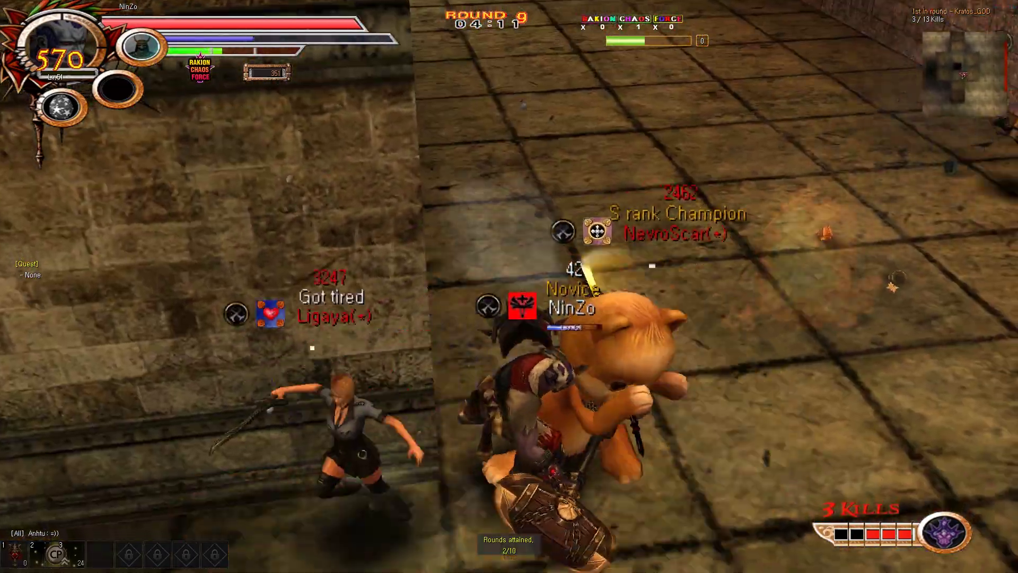
left_click(509, 287)
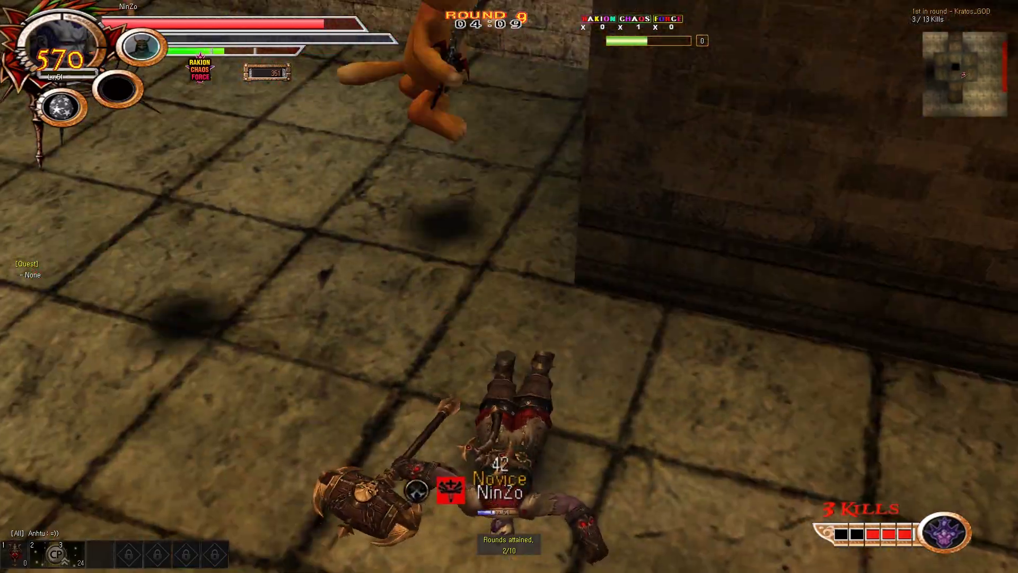
left_click(509, 287)
key("w")
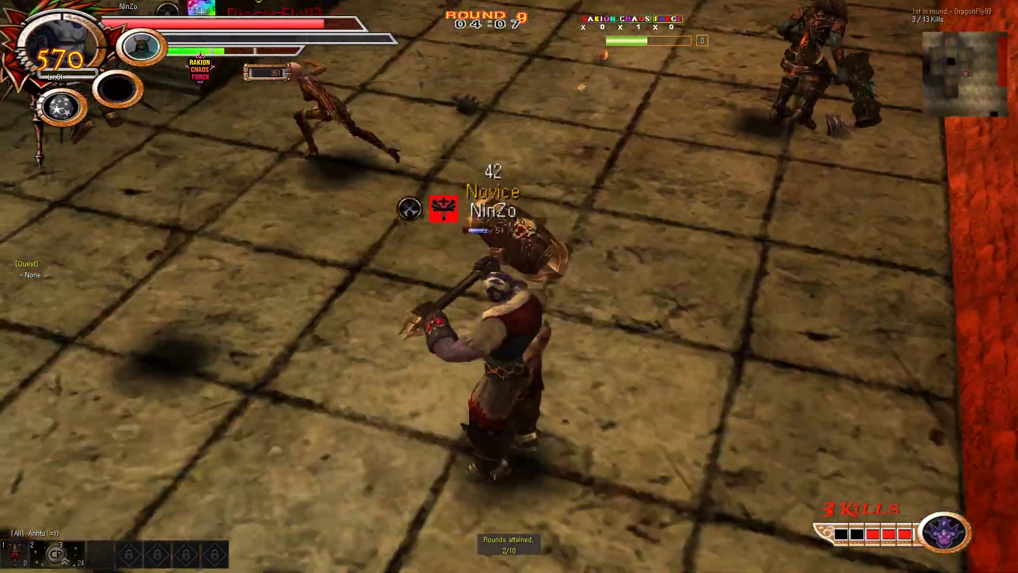
key("w")
left_click(508, 286)
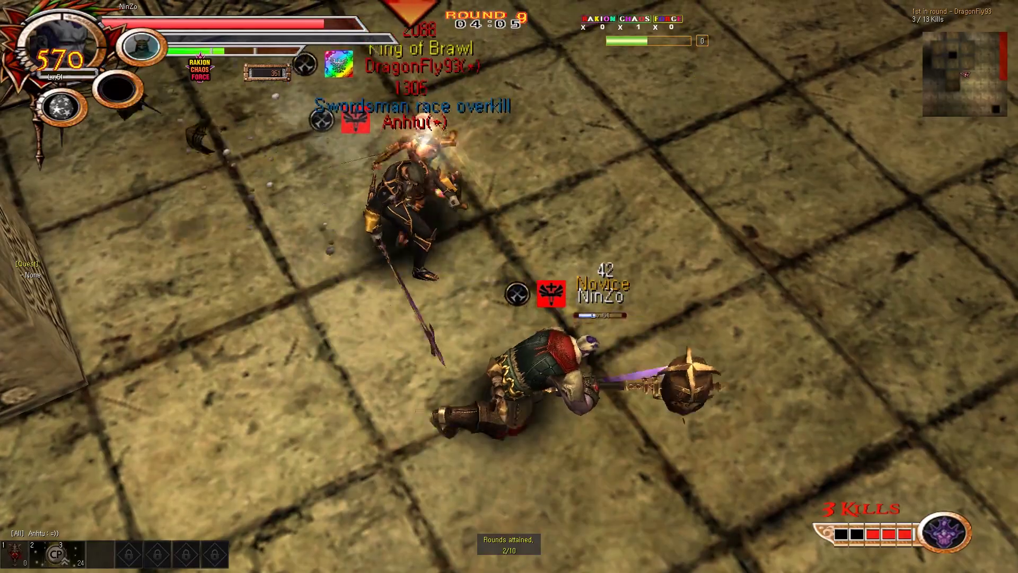
key("w")
left_click(509, 286)
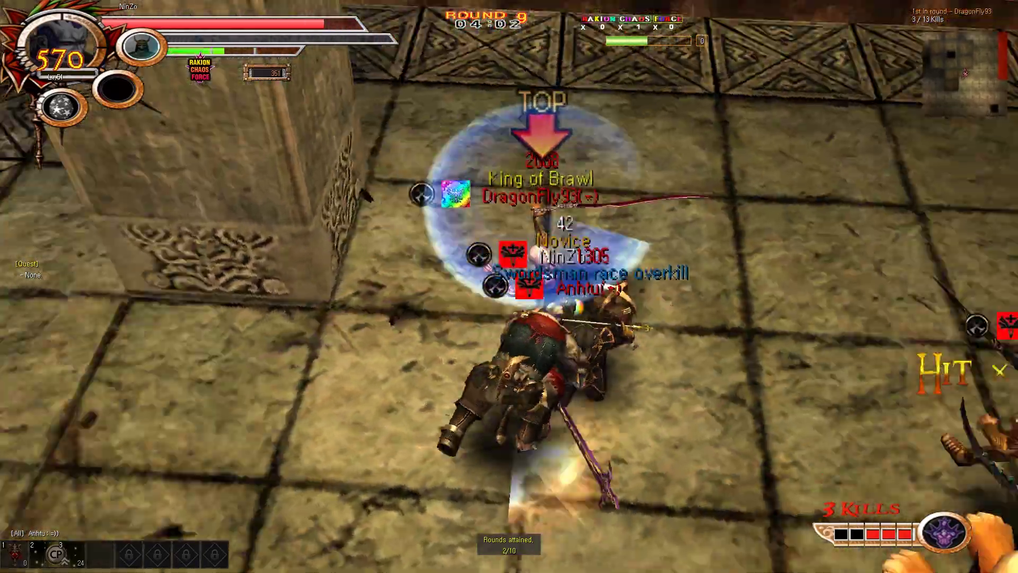
left_click(509, 287)
Step: Fire-slam beside the pillar, recover from a knockdown swinging, then close the scoreboard while awaiting respawn
key("w")
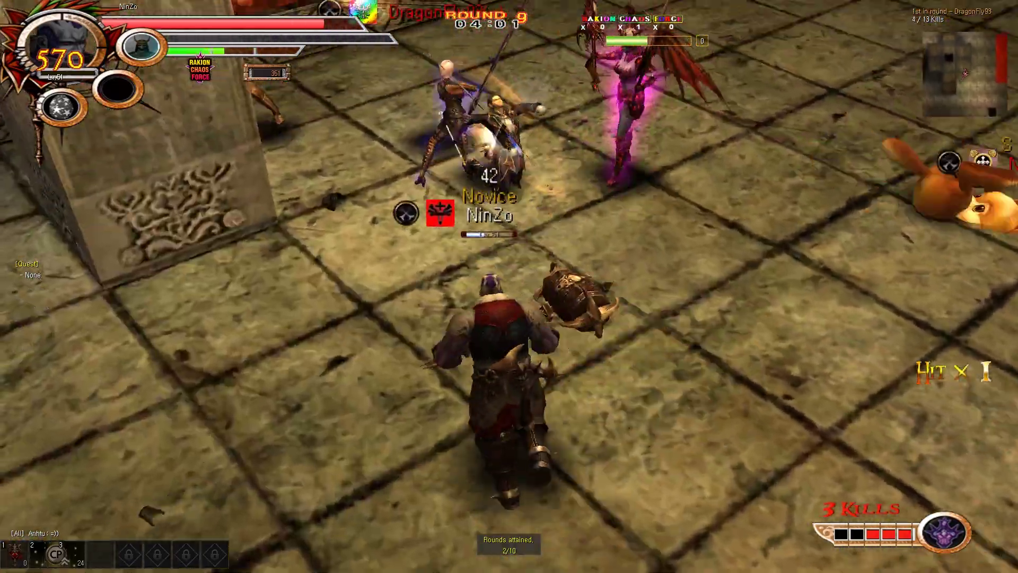
left_click(509, 286)
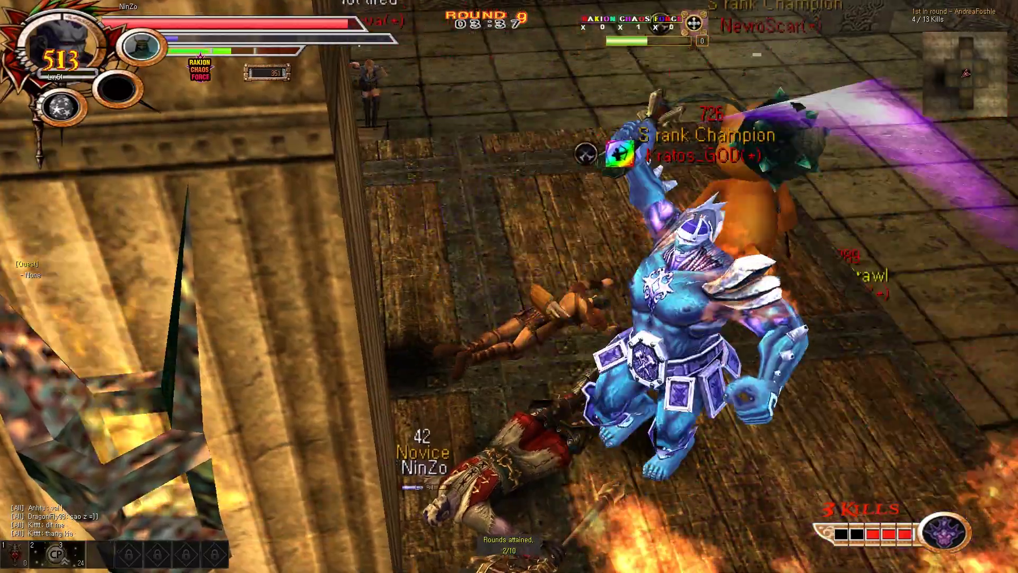
key("w")
left_click(509, 286)
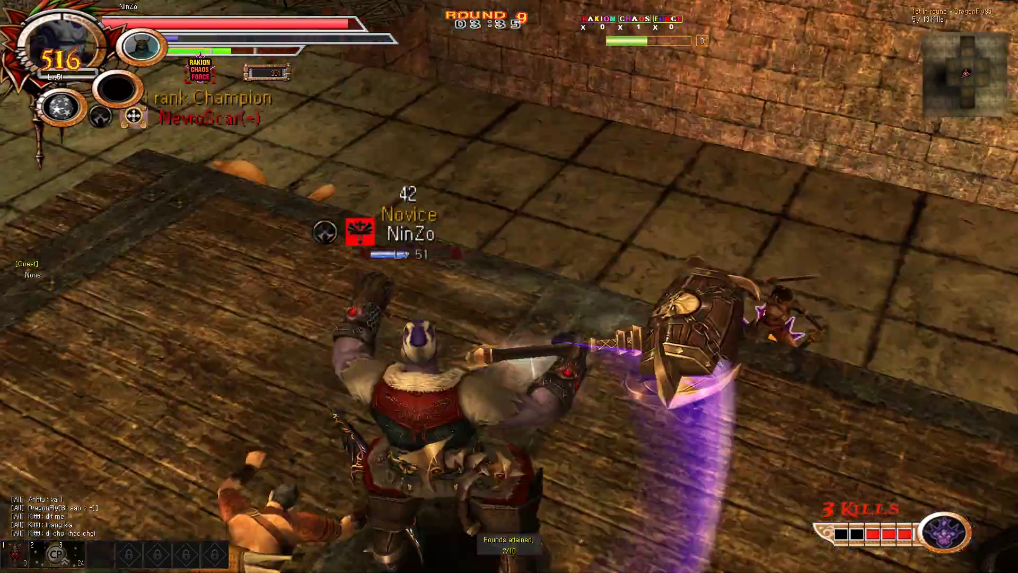
left_click(509, 286)
key("w")
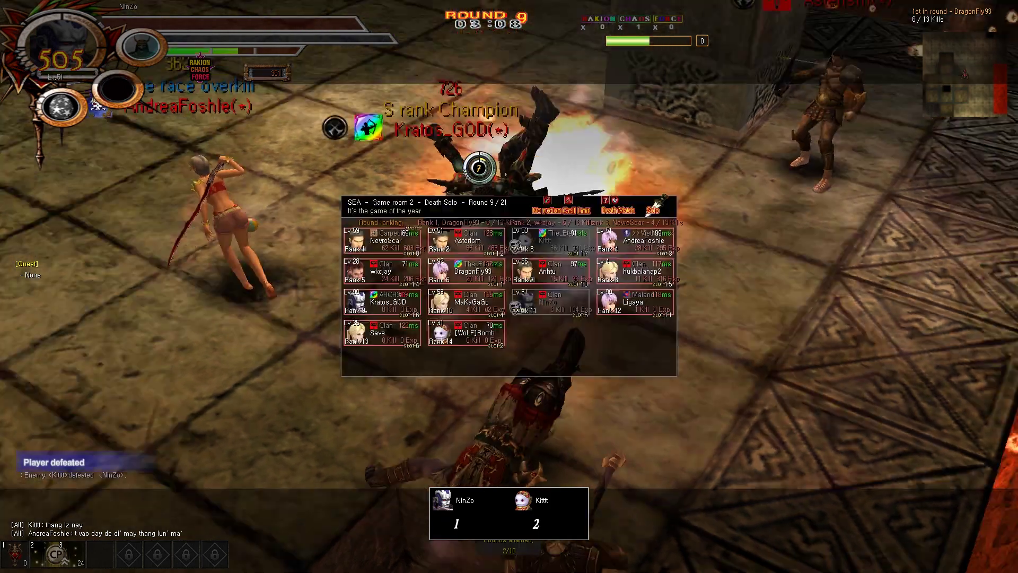
key("Tab")
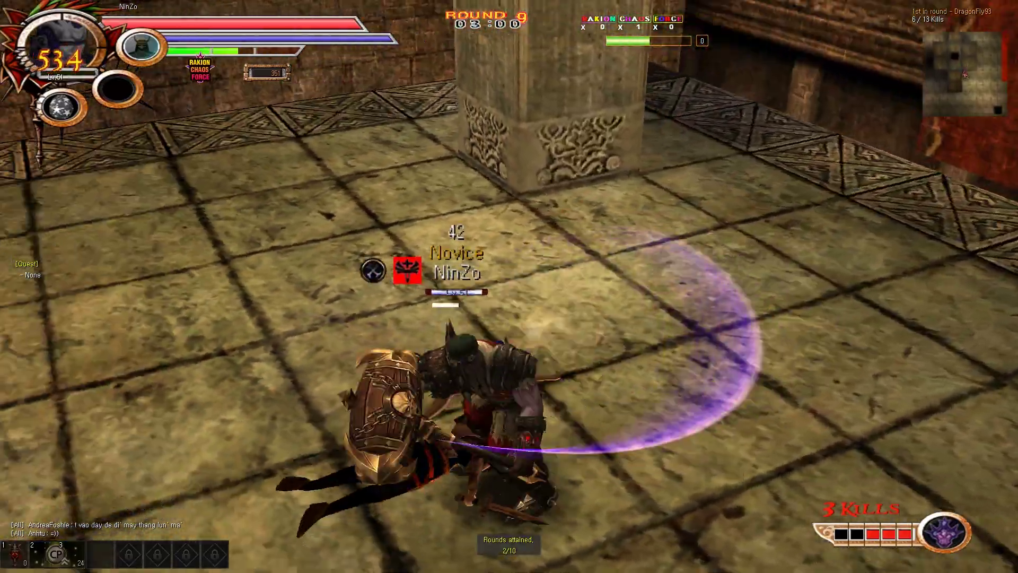
Step: After respawning, run up the ramp across the platform and hammer the archer opponent
key("w")
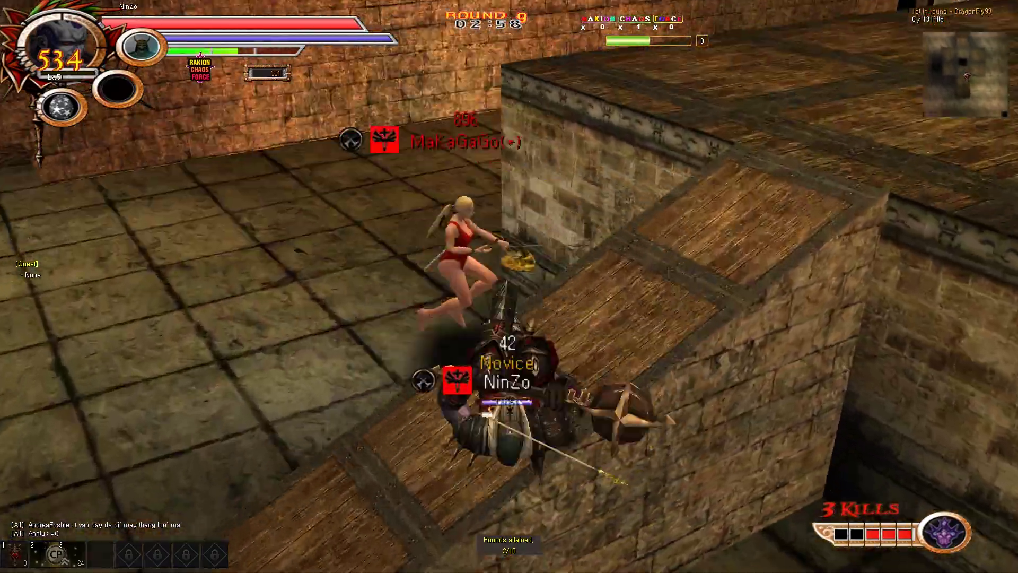
key("w")
left_click(509, 287)
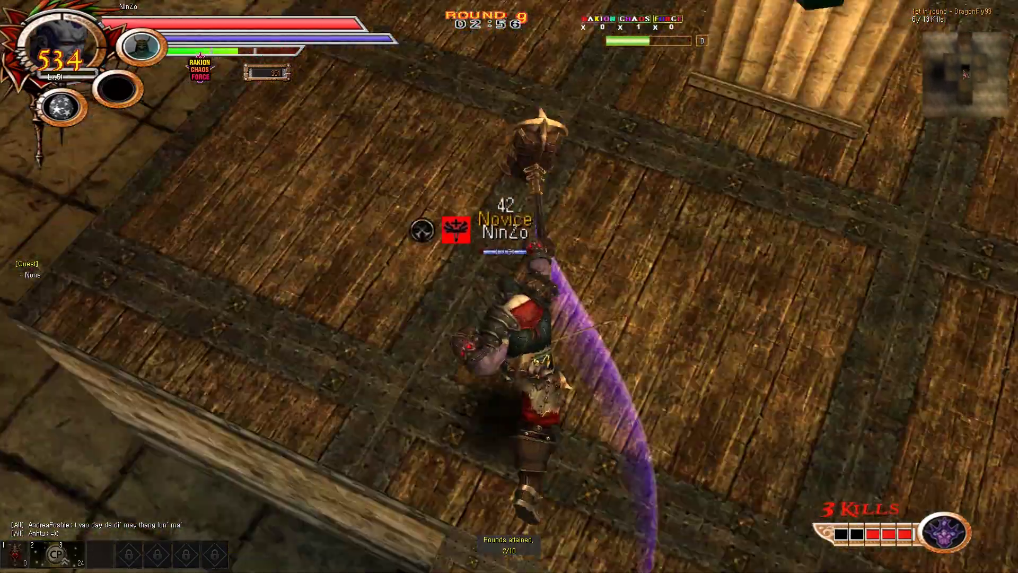
key("w")
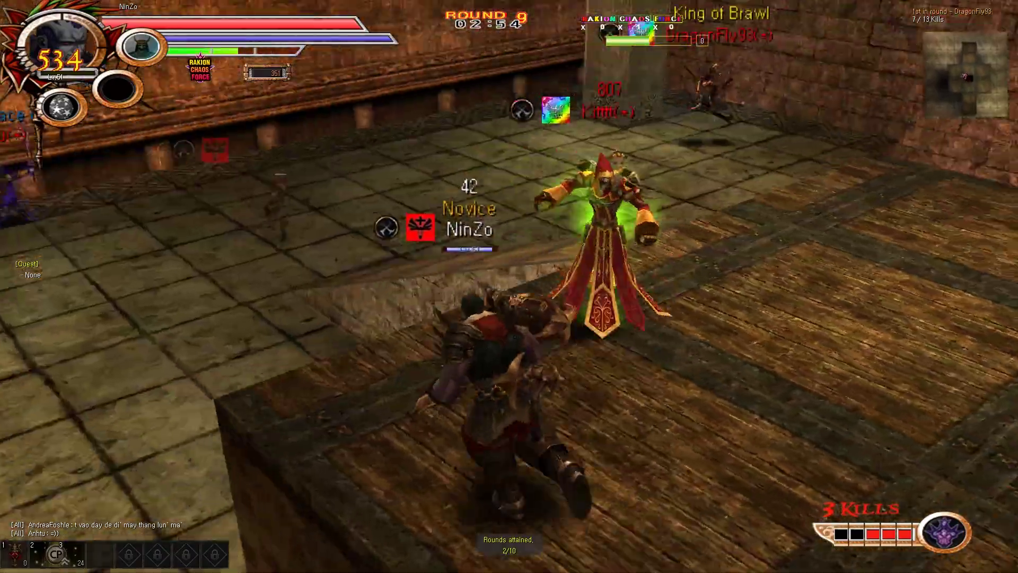
key("w")
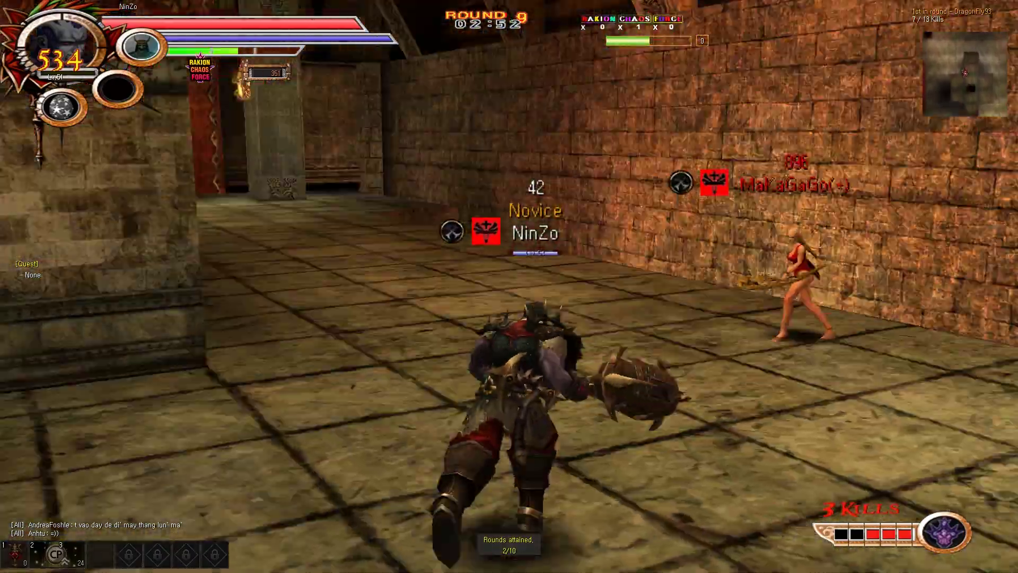
left_click(509, 286)
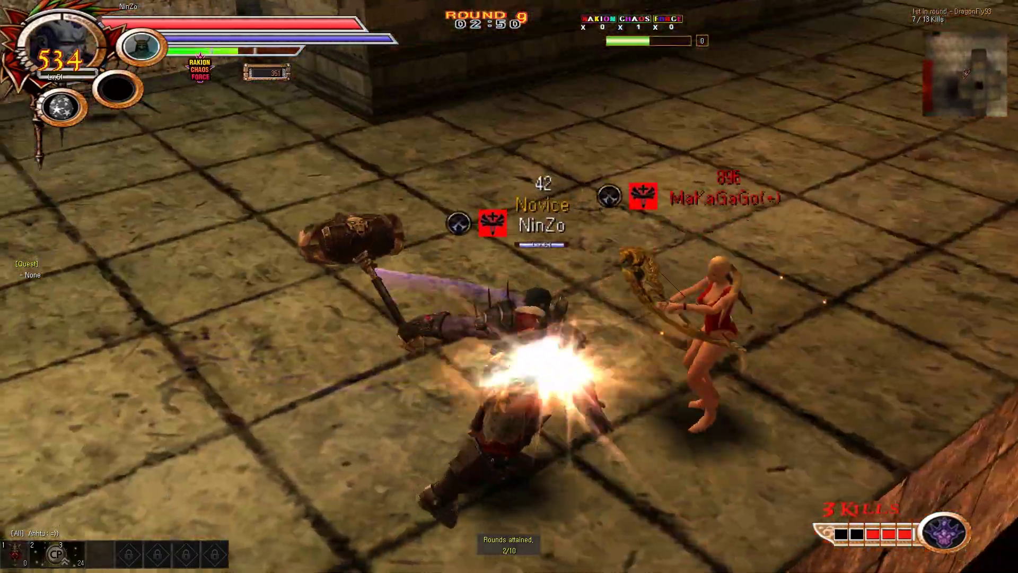